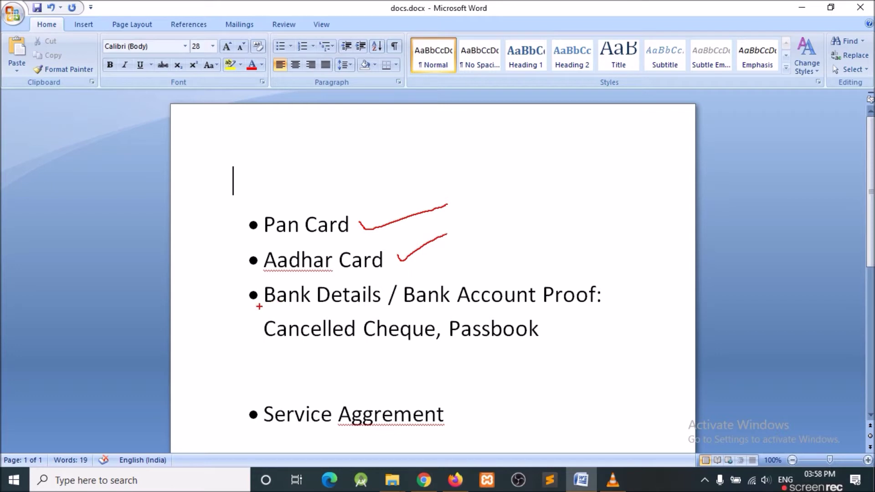
drag(406, 309, 561, 302)
drag(275, 347, 363, 345)
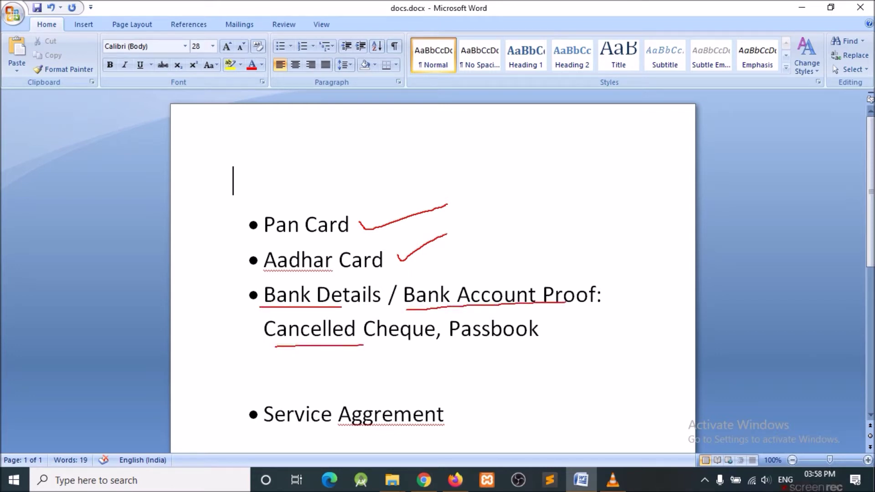
mouse_move(460, 347)
mouse_down()
mouse_move(534, 349)
mouse_move(617, 305)
mouse_up()
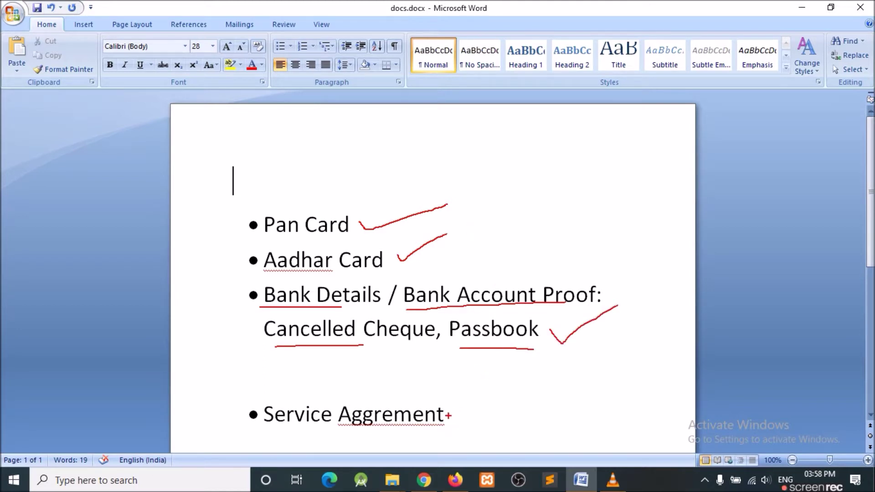
drag(450, 414, 503, 384)
drag(177, 408, 234, 409)
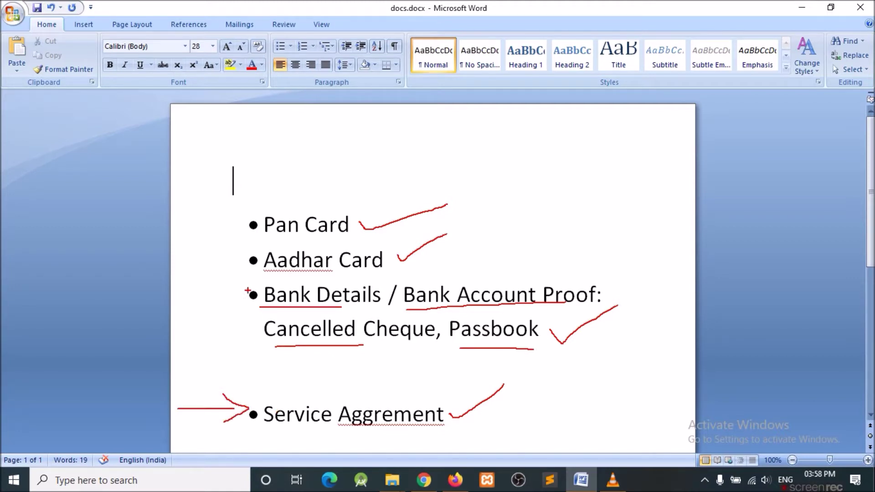
mouse_move(217, 192)
mouse_down()
mouse_move(481, 170)
mouse_move(594, 265)
mouse_move(270, 401)
mouse_move(248, 161)
mouse_up()
key(Escape)
mouse_move(311, 227)
mouse_down()
mouse_move(334, 263)
mouse_move(416, 326)
mouse_up()
click(416, 327)
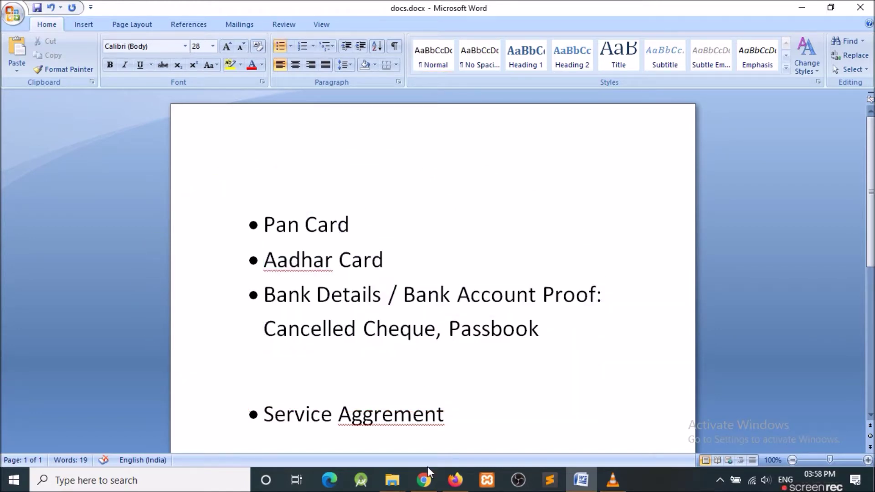
- Switch to Chrome and look through the product sections on the Mayra Grocery storefront home page
click(424, 480)
click(670, 9)
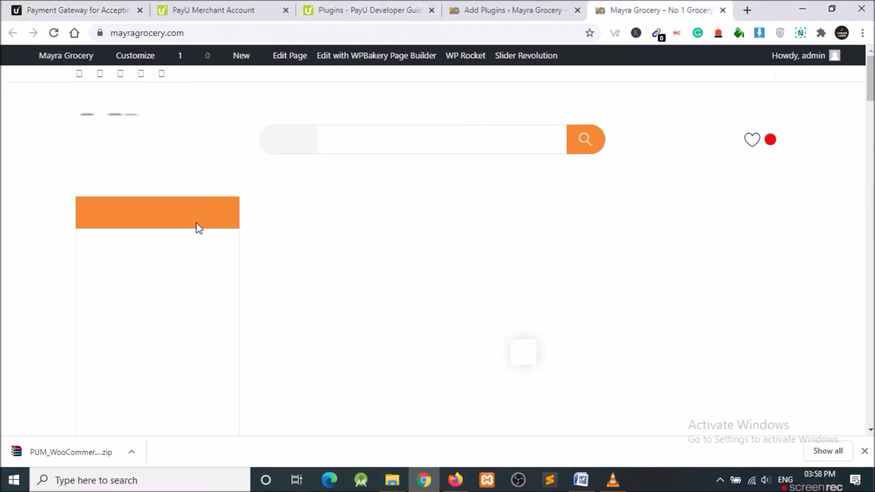
scroll(312, 266, down, 8)
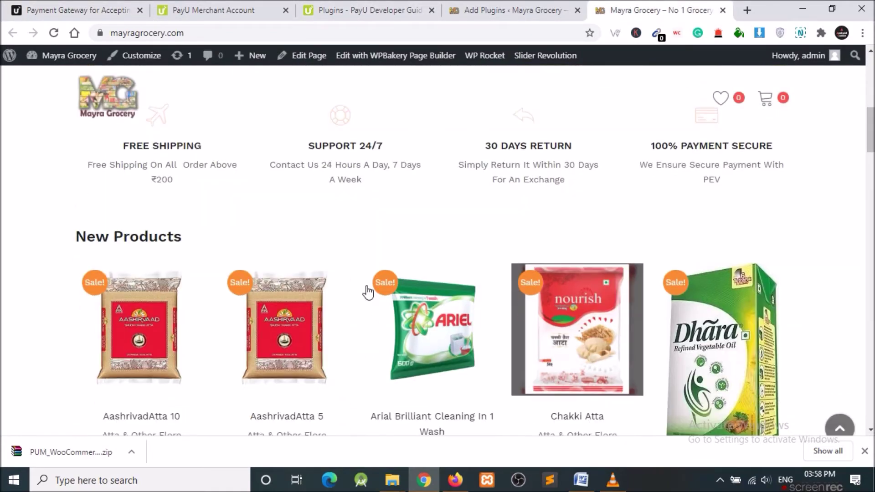
scroll(367, 287, down, 15)
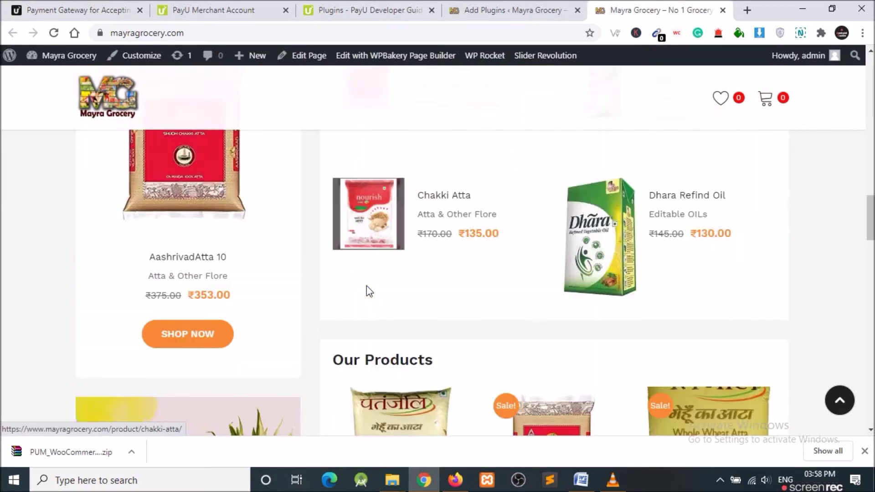
scroll(369, 291, up, 20)
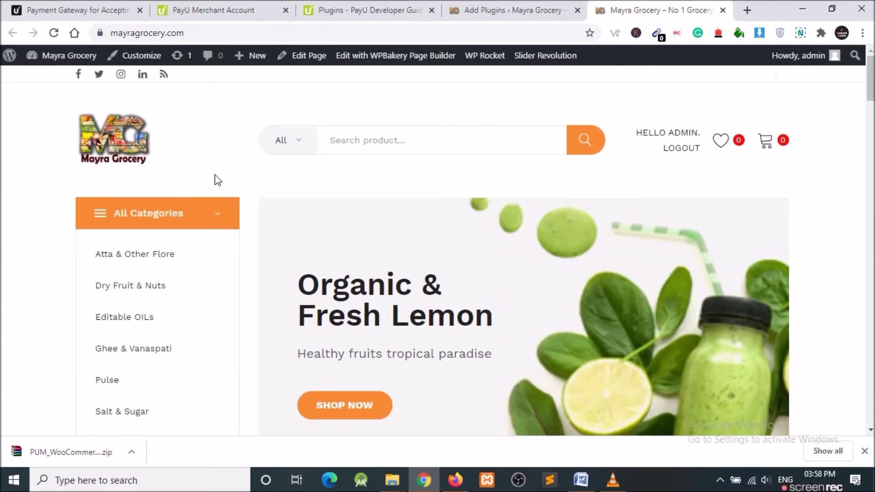
- Go from the PayU merchant account's documents page to the merchant dashboard and look over its transactions overview
click(207, 5)
click(319, 7)
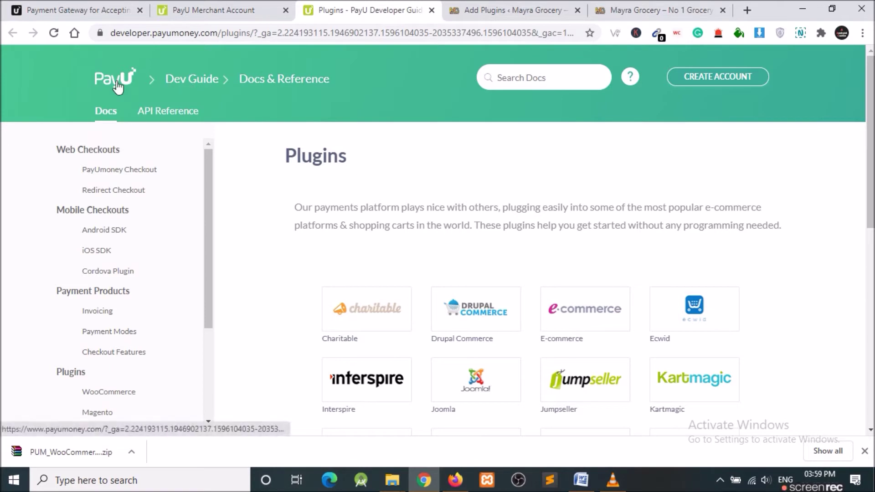
click(255, 9)
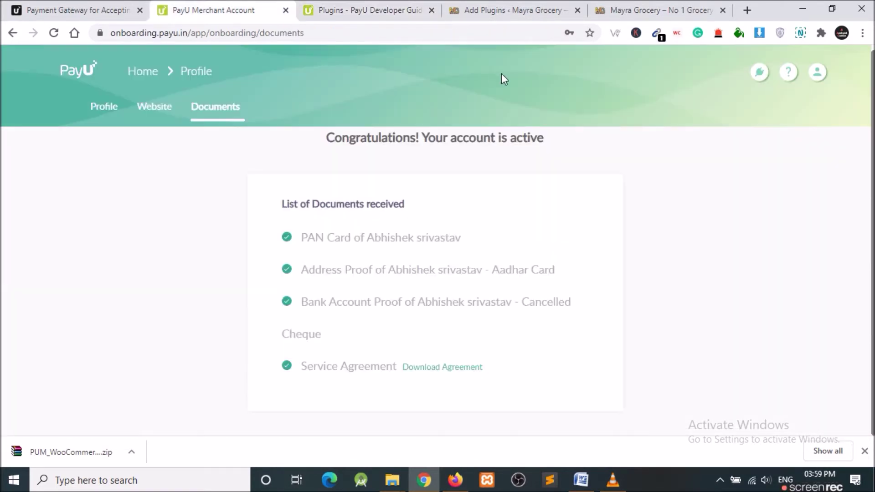
click(145, 81)
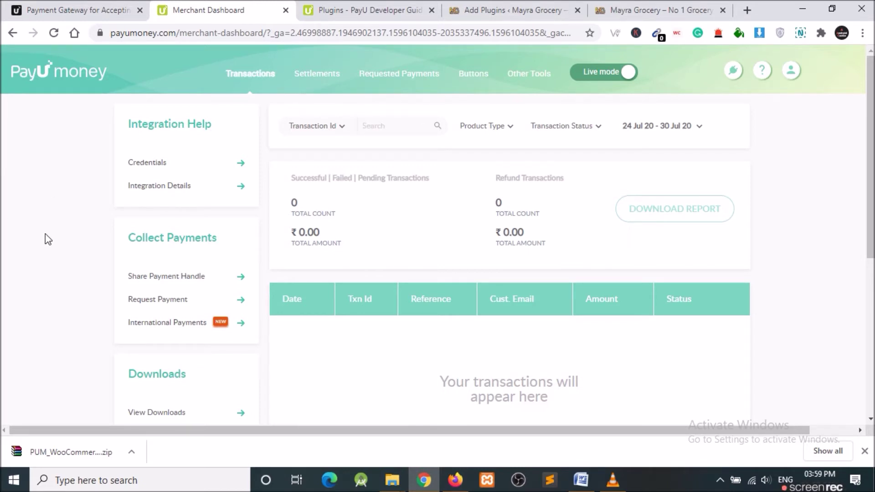
scroll(54, 225, down, 6)
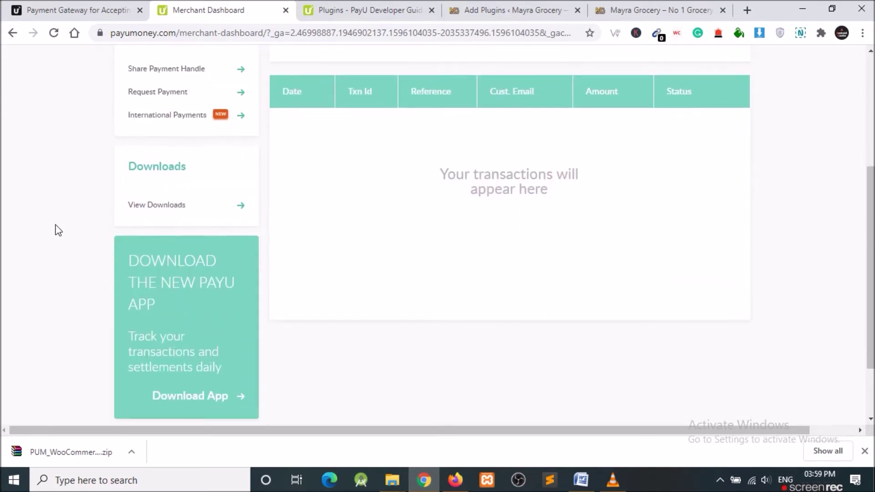
scroll(58, 230, up, 6)
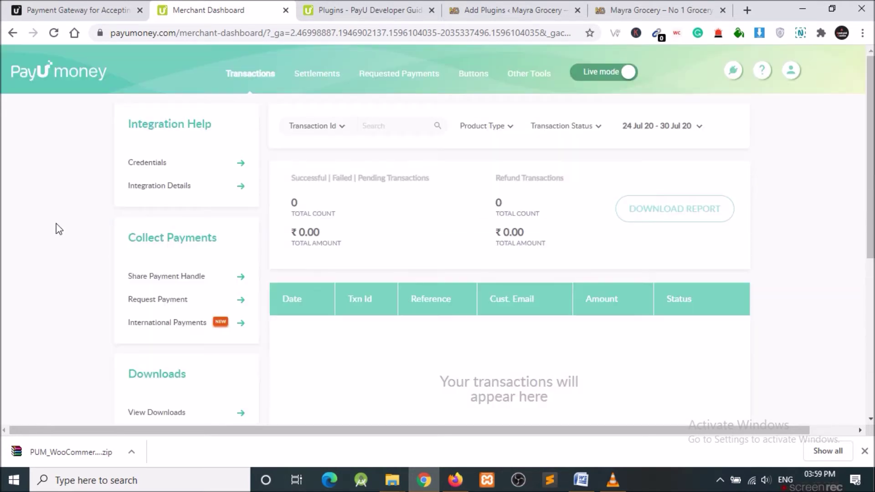
- Open the Integration Details page from the PayUmoney merchant dashboard
click(736, 71)
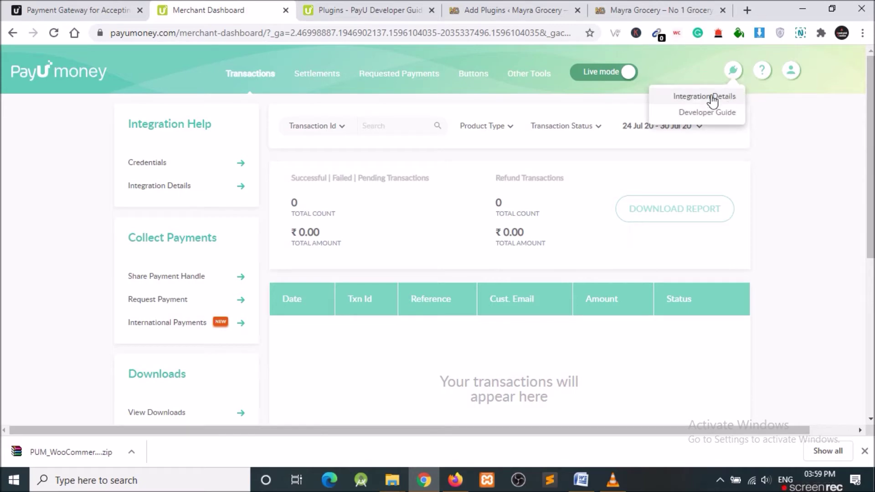
click(732, 72)
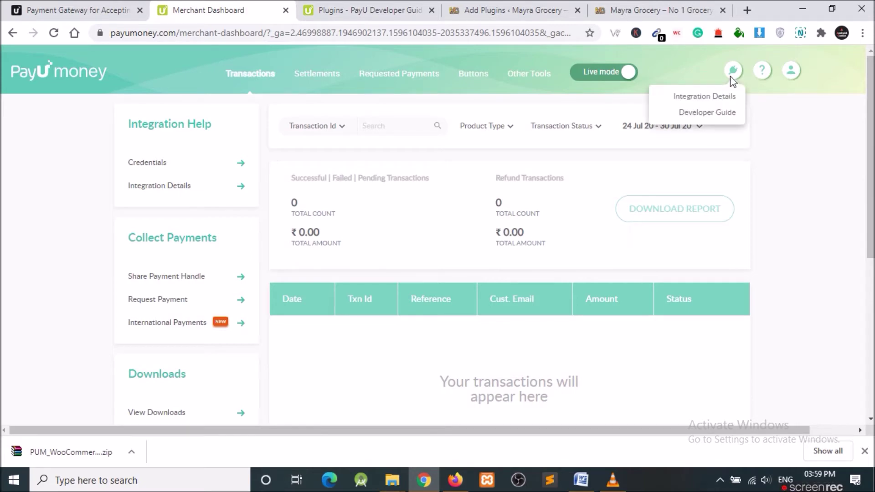
click(719, 97)
- Proceed with the integration option for businesses set up on an ecommerce platform such as Magento, Joomla or WooCommerce
scroll(538, 171, down, 5)
scroll(511, 177, down, 4)
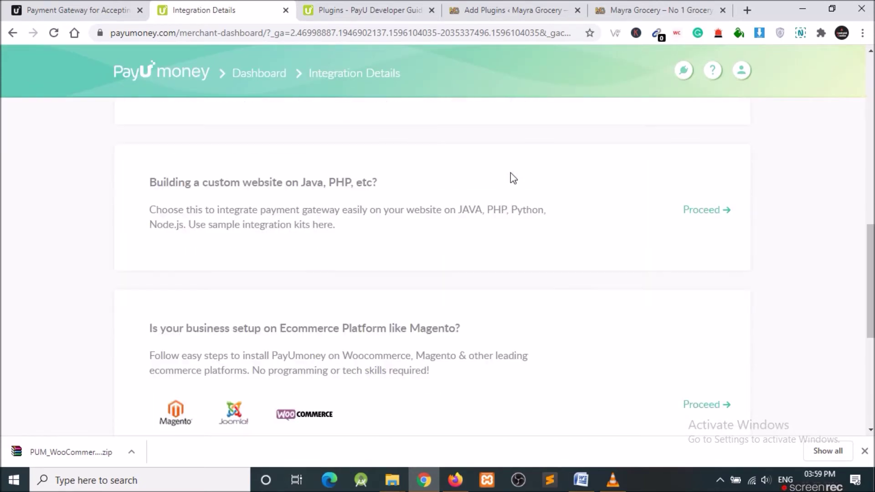
scroll(410, 248, down, 3)
scroll(411, 257, down, 1)
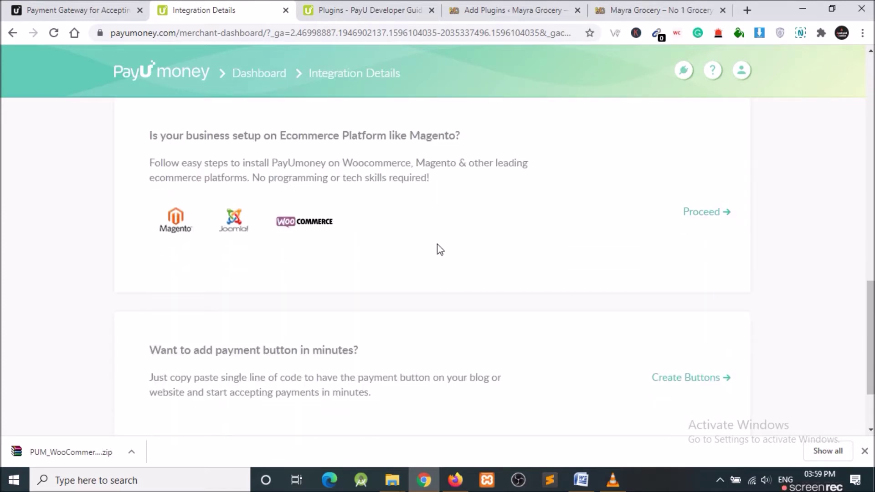
scroll(437, 244, up, 1)
drag(230, 196, 458, 200)
click(287, 205)
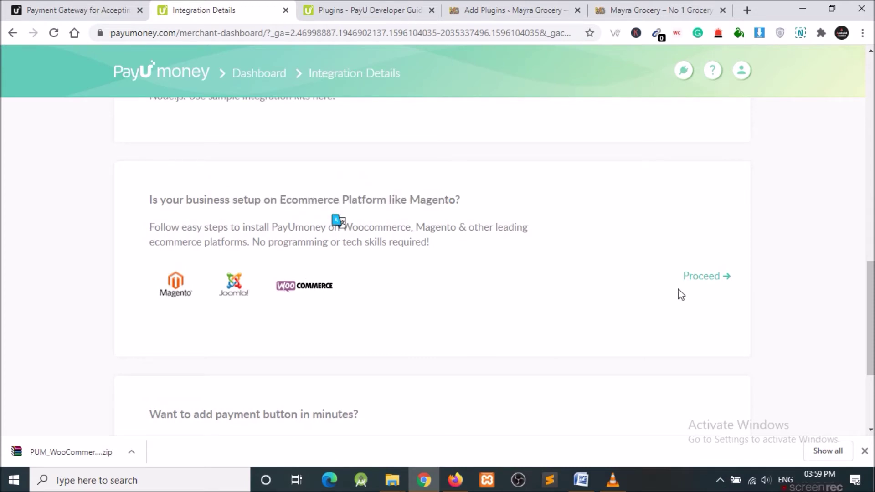
click(713, 276)
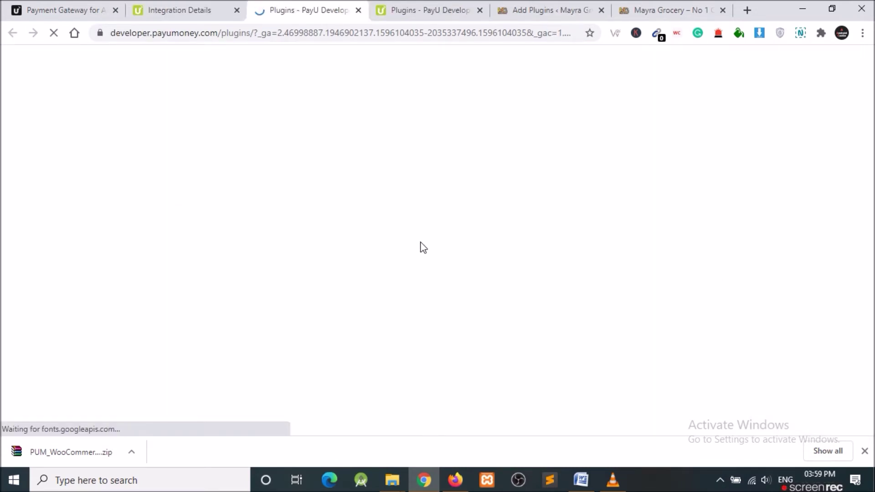
- Download the version 3.4 WooCommerce plugin package from the PayU developer plugins list
scroll(496, 248, down, 8)
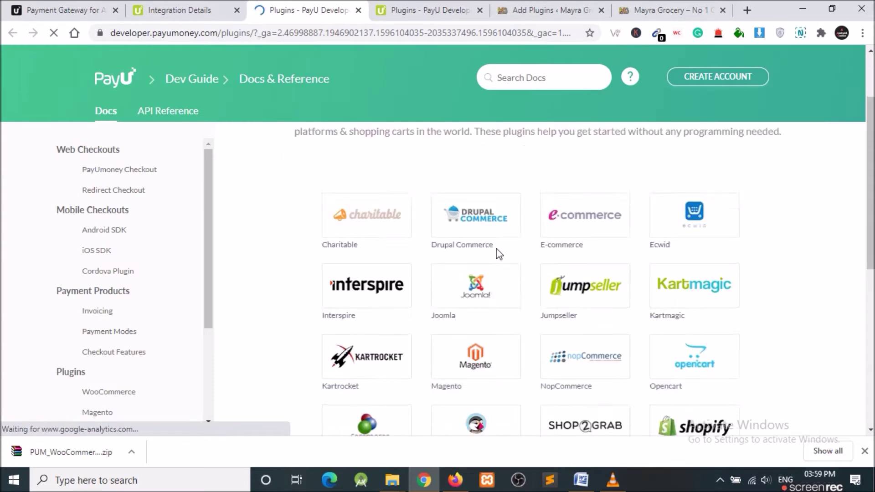
scroll(500, 254, down, 1)
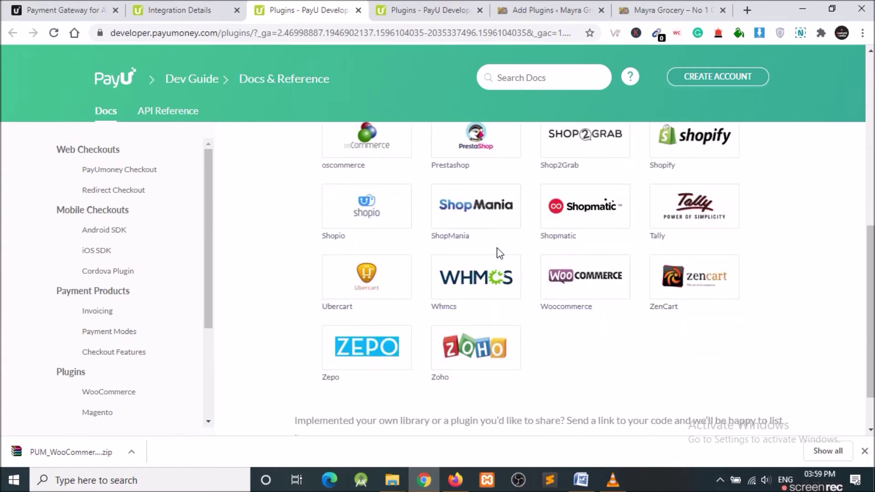
drag(508, 307, 558, 295)
mouse_move(551, 286)
mouse_down()
mouse_move(566, 294)
mouse_move(564, 321)
mouse_up()
mouse_move(567, 285)
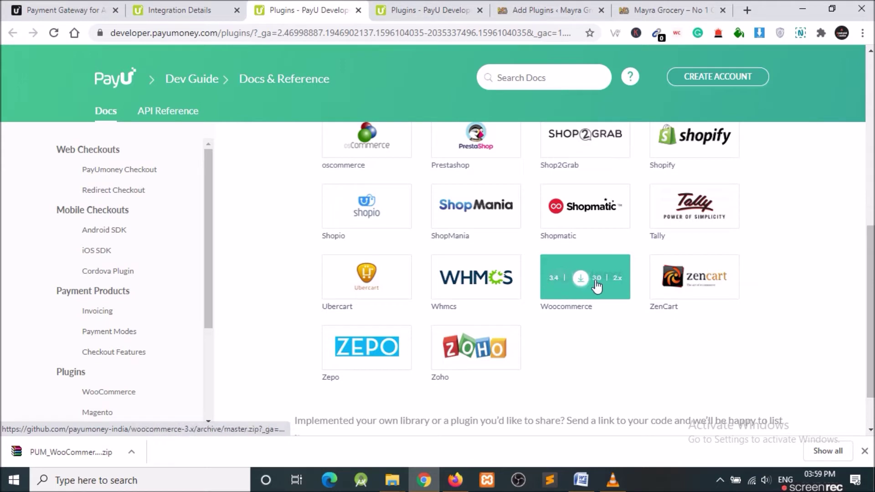
click(558, 281)
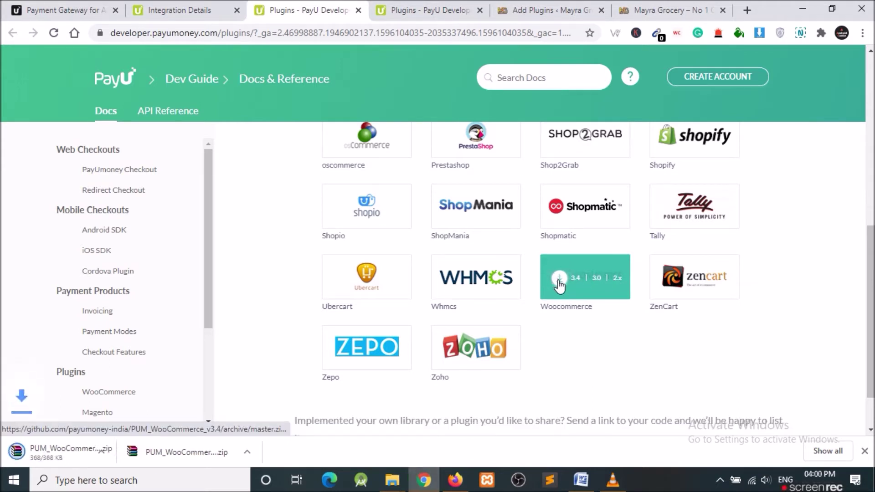
mouse_move(302, 249)
mouse_down()
mouse_move(182, 389)
mouse_move(212, 404)
mouse_up()
mouse_move(3, 373)
mouse_down()
mouse_move(37, 420)
mouse_move(55, 390)
mouse_up()
key(Escape)
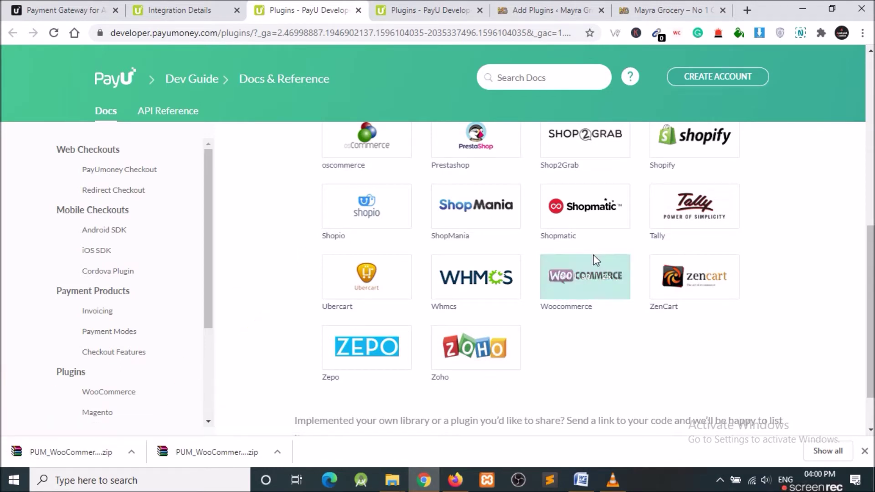
- Open the zip plugin upload form on the Add Plugins page of the Mayra Grocery WordPress admin
click(522, 7)
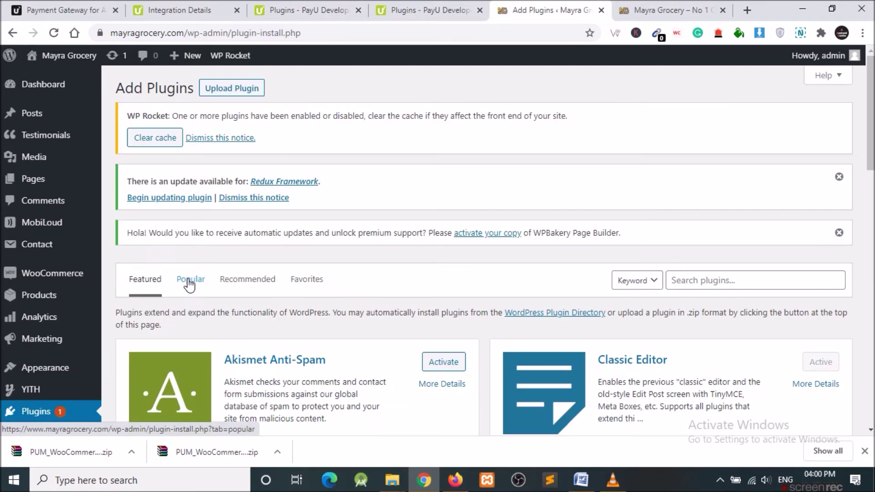
scroll(68, 291, down, 4)
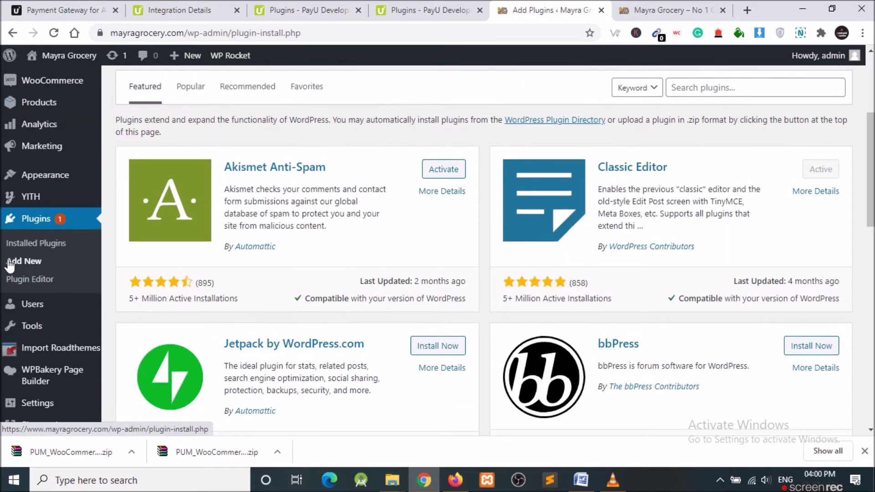
scroll(269, 259, up, 3)
scroll(269, 259, up, 2)
click(231, 88)
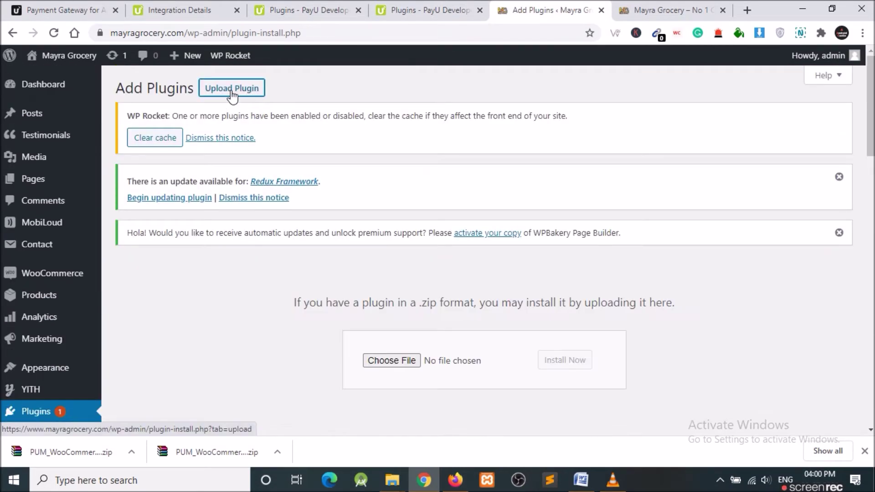
click(377, 364)
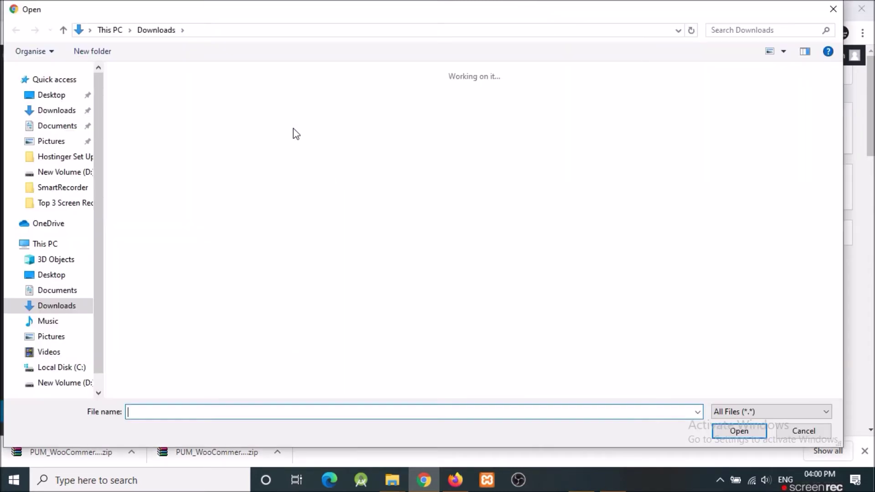
click(148, 139)
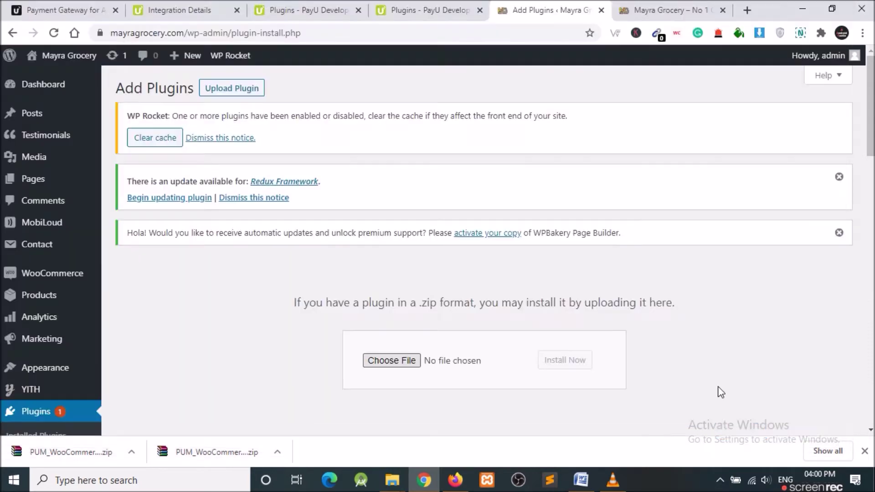
click(803, 431)
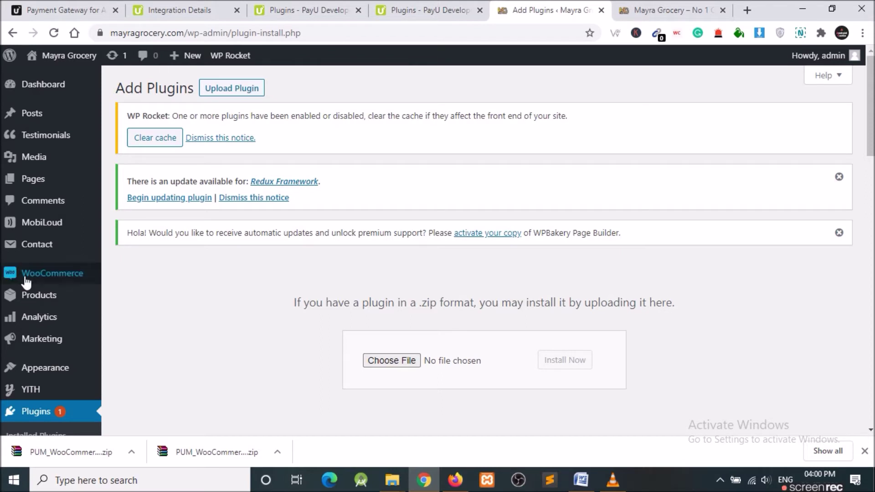
- Open the WooCommerce payment settings and locate PayUmoney in the list of installed payment methods
mouse_move(28, 279)
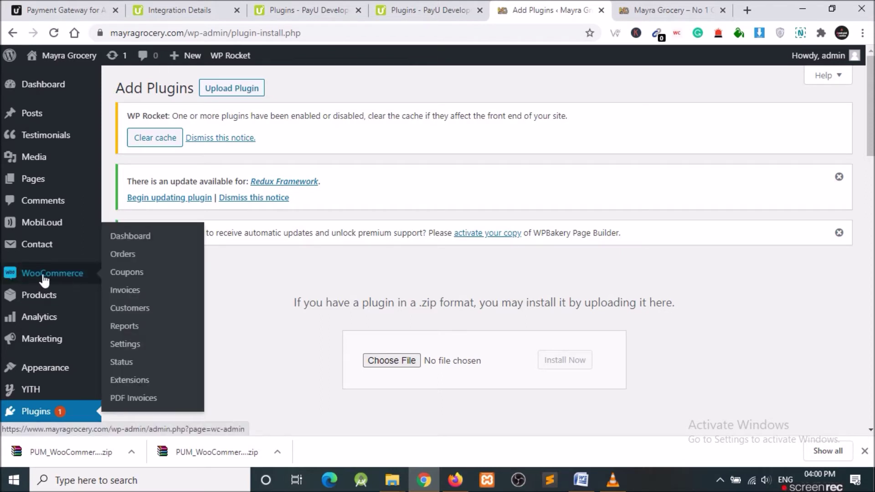
click(124, 346)
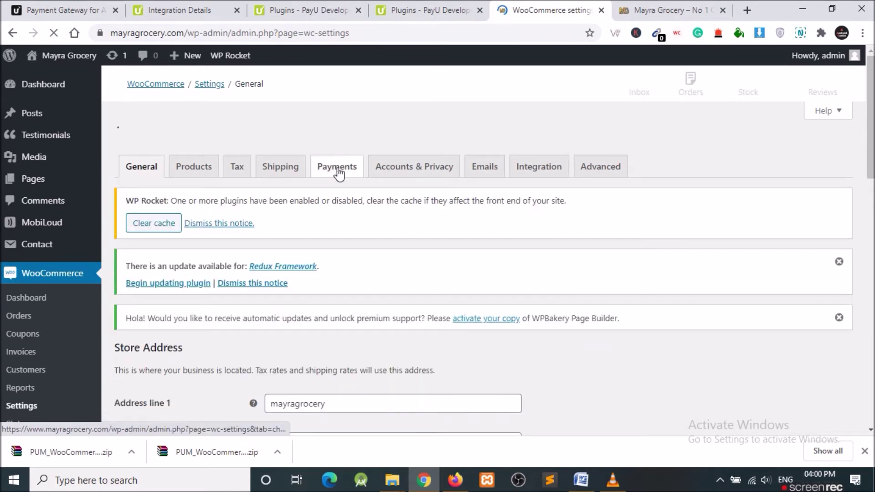
click(328, 168)
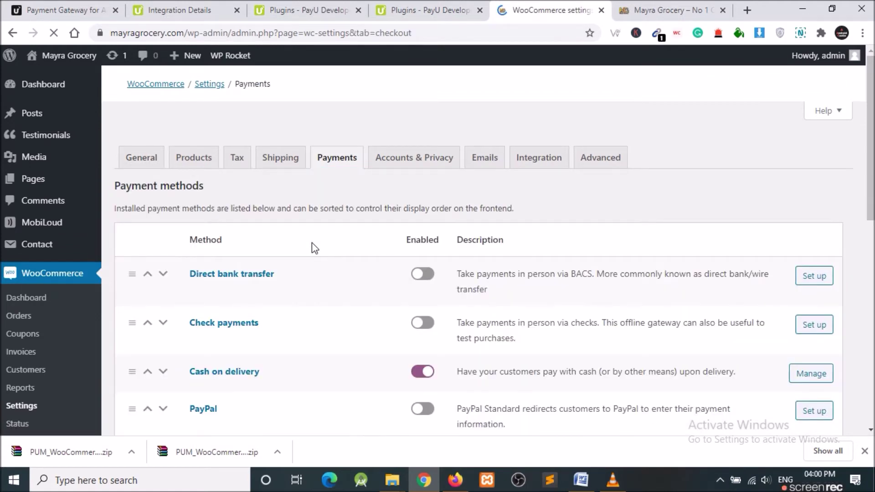
scroll(340, 252, down, 1)
scroll(337, 254, down, 8)
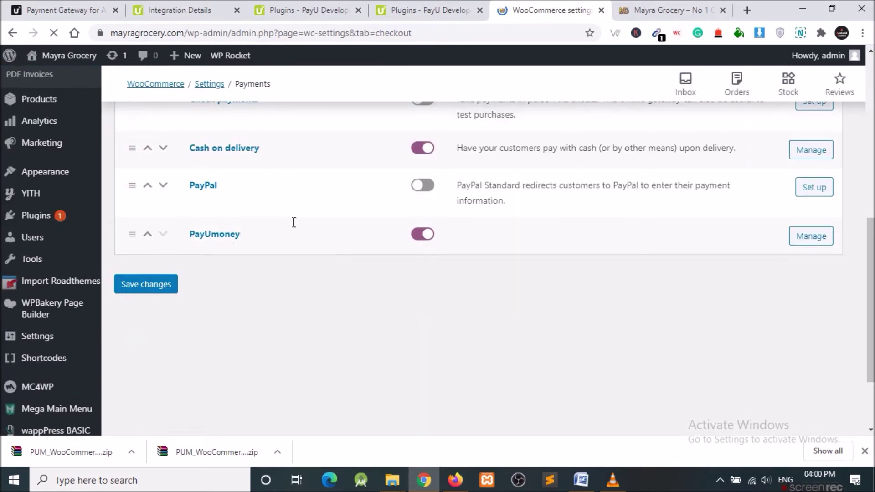
scroll(234, 157, up, 3)
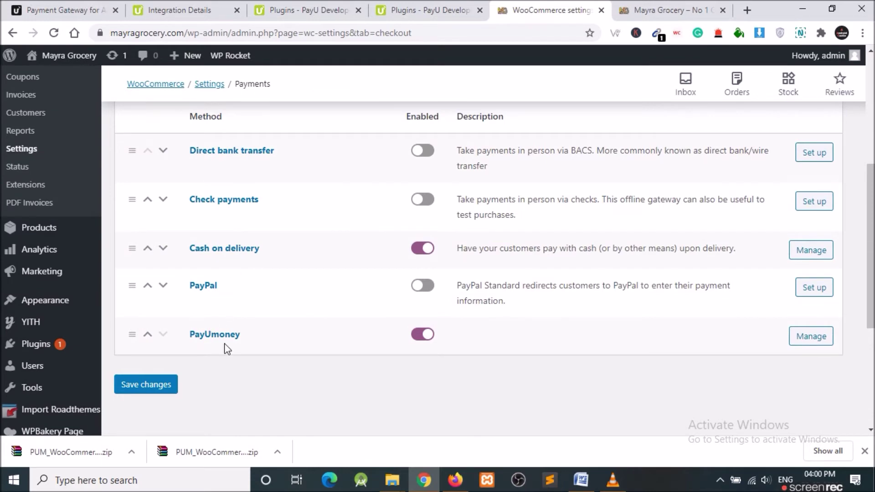
key(ctrl+f)
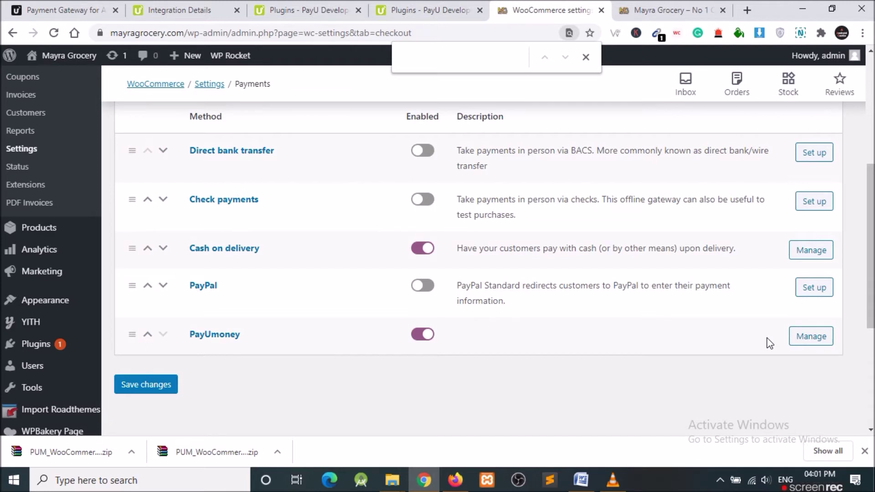
mouse_move(741, 332)
mouse_down()
mouse_move(757, 339)
mouse_move(722, 350)
mouse_up()
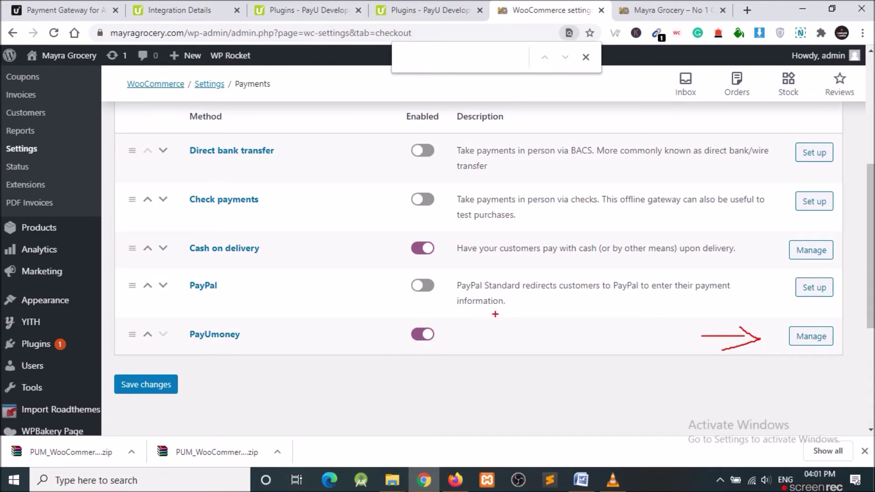
drag(442, 335, 511, 315)
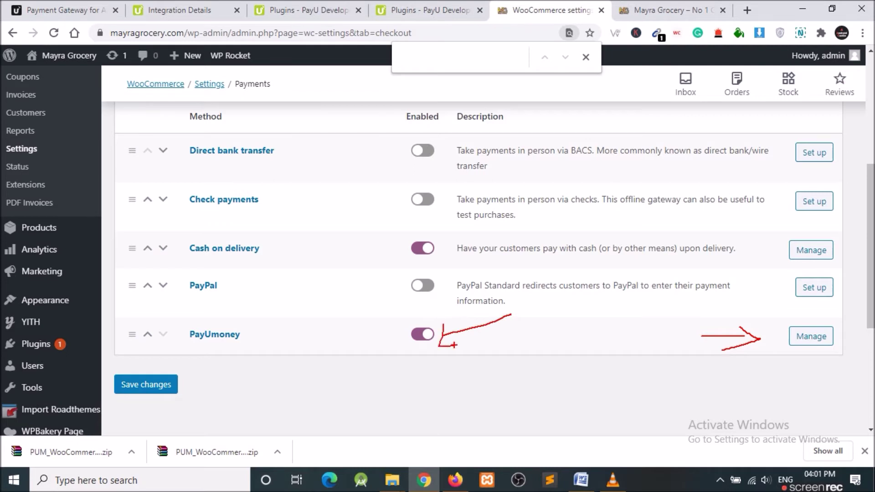
key(Escape)
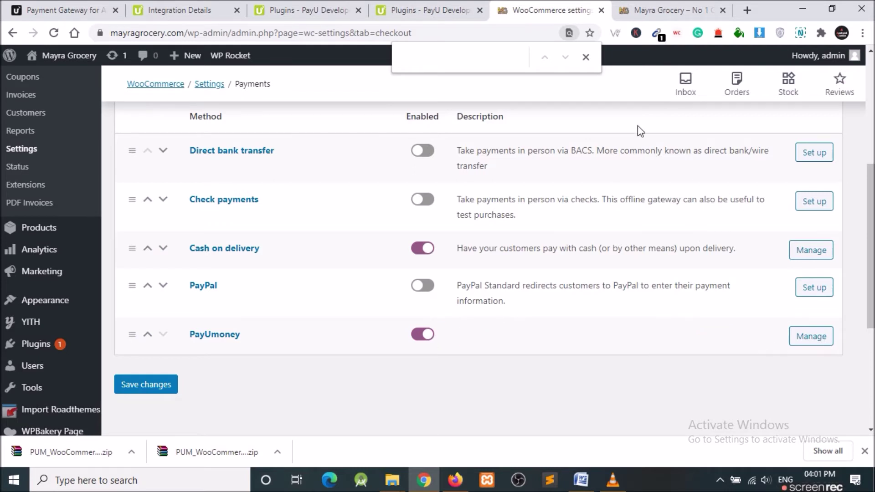
click(586, 57)
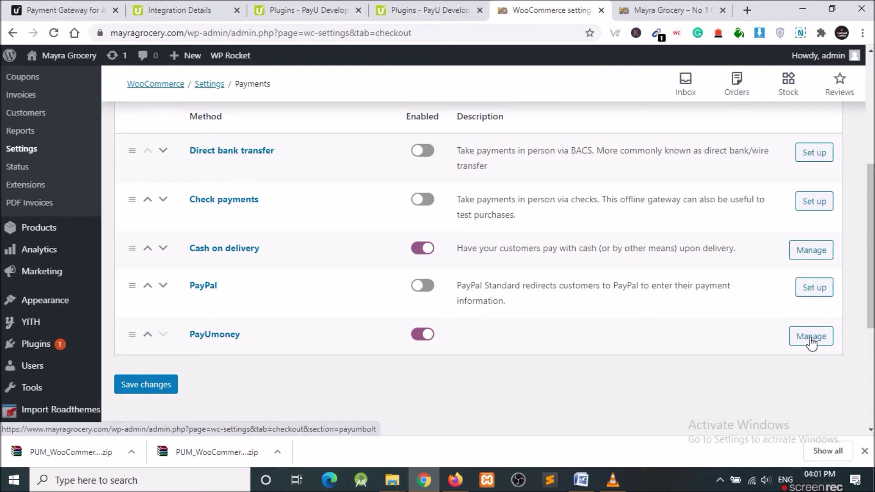
- Open the PayUmoney method's management settings, and bring up the integration credentials on the PayUmoney Integration Details page
click(810, 342)
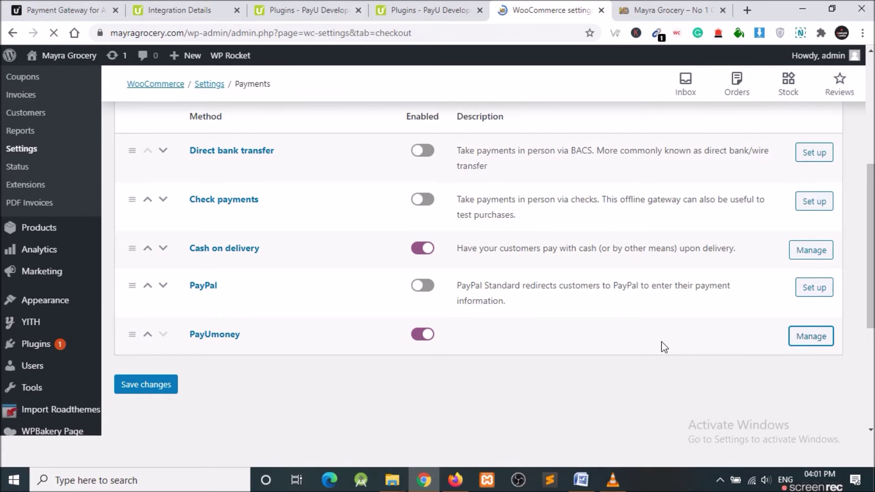
click(421, 9)
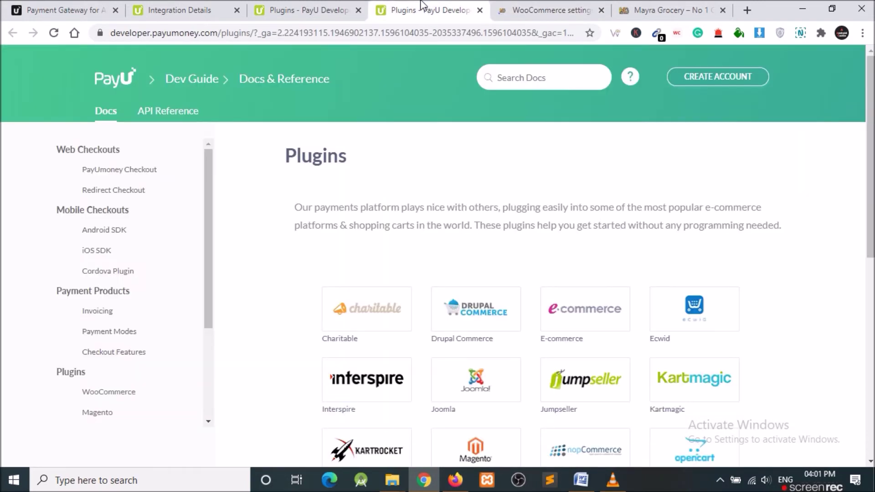
key(ctrl+shift+Tab)
scroll(416, 214, down, 8)
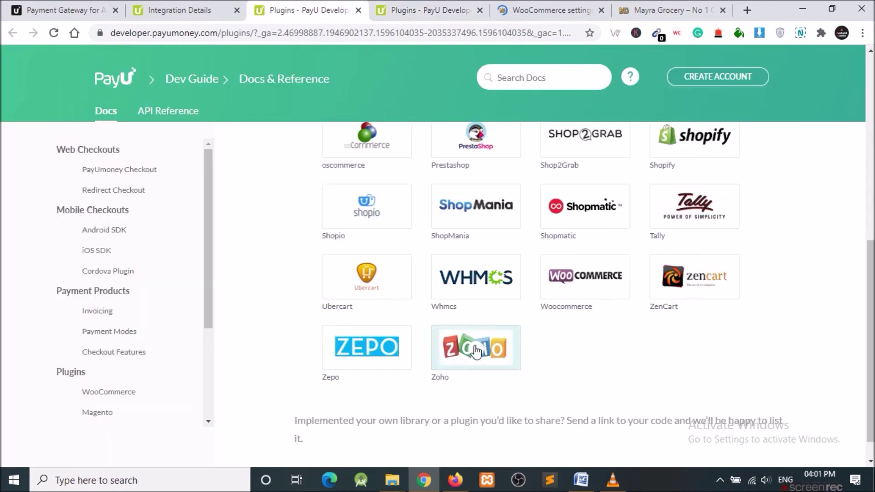
scroll(477, 360, up, 8)
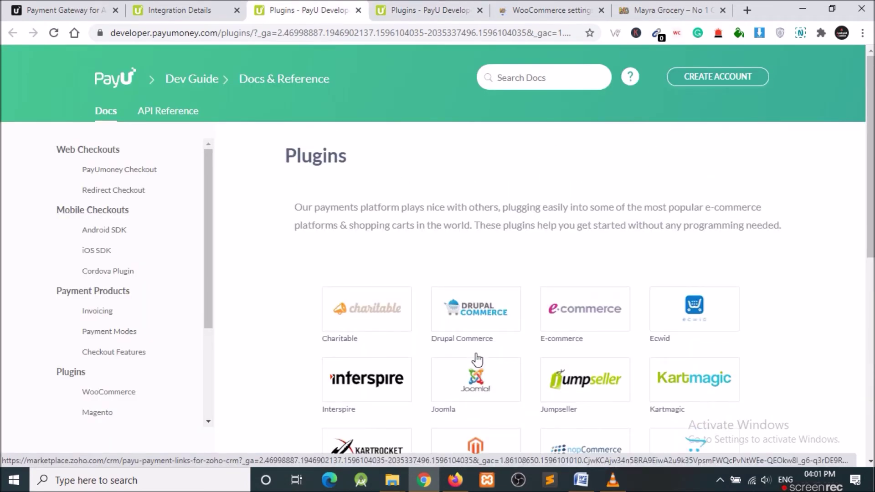
click(220, 6)
drag(186, 5, 418, 5)
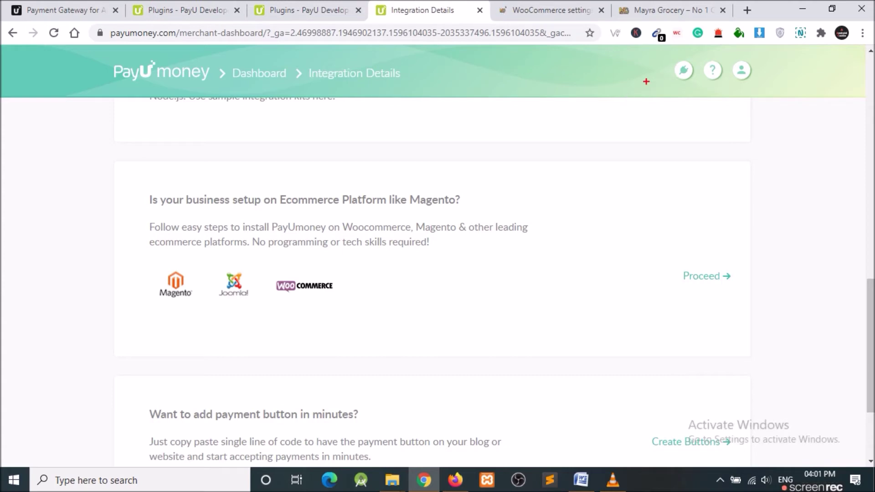
drag(624, 70, 674, 69)
scroll(506, 214, up, 10)
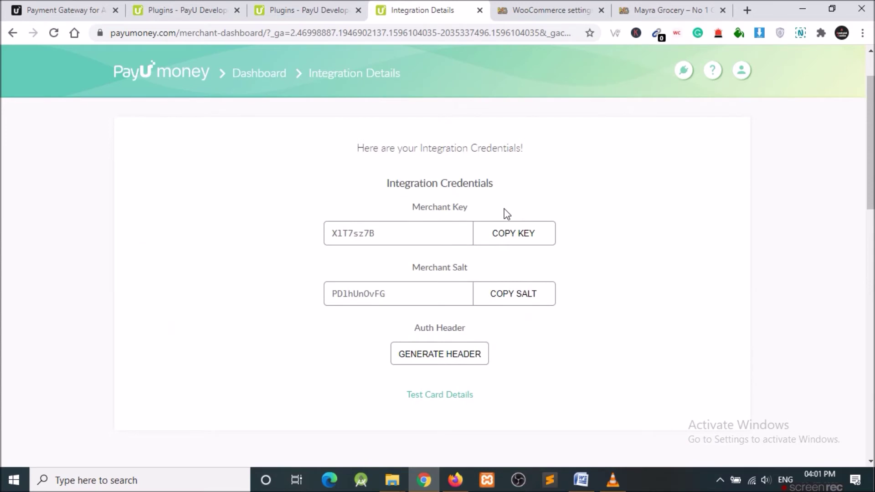
- Locate the PayUmoney Key and PayUmoney Salt fields in the WooCommerce PayUmoney settings
click(532, 8)
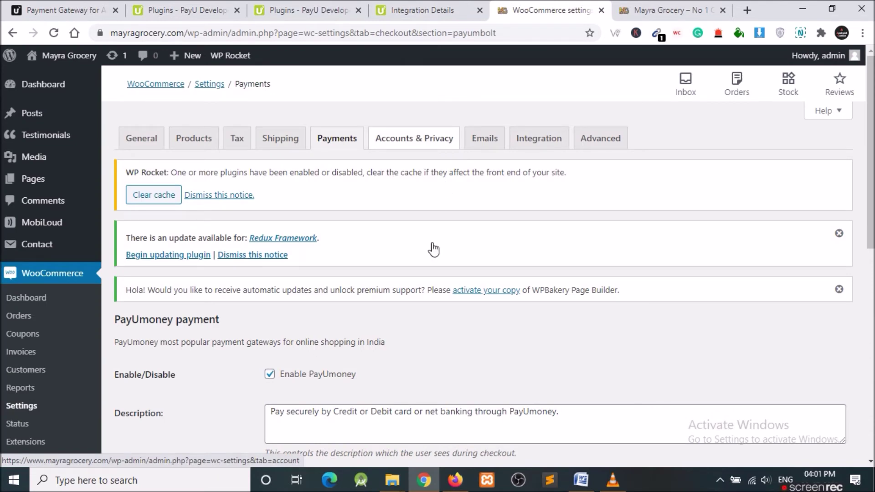
scroll(433, 249, down, 8)
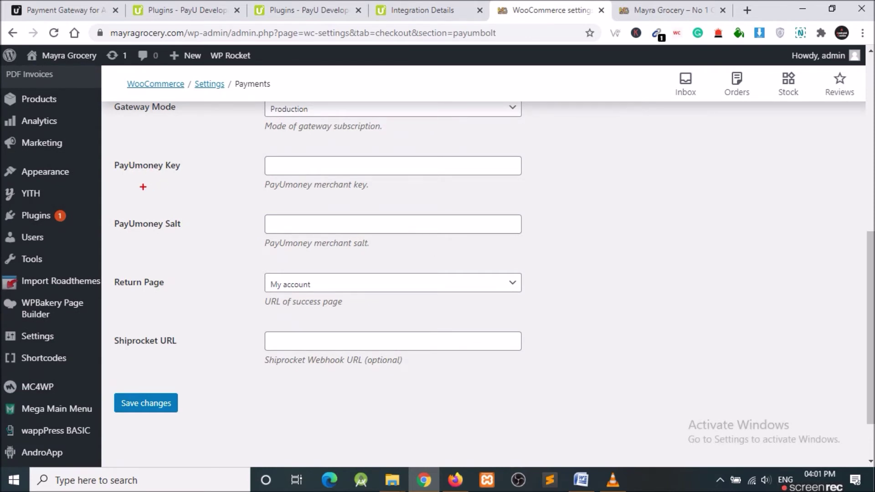
drag(111, 172, 205, 172)
drag(117, 235, 194, 236)
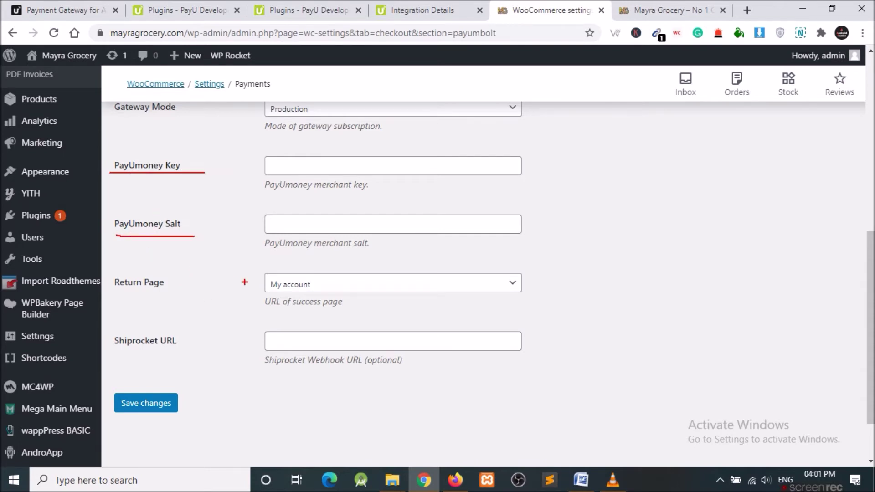
- Reload the PayUmoney dashboard's Integration Details page and locate the Merchant Key and Merchant Salt
click(424, 10)
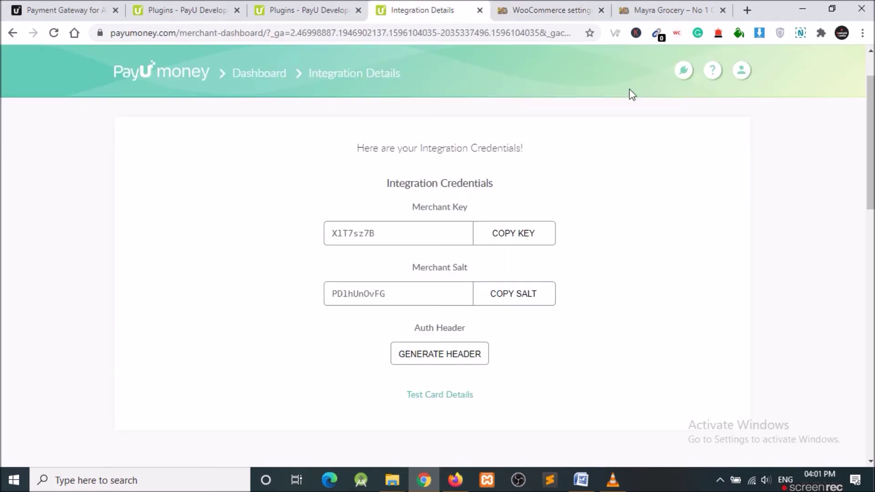
click(685, 77)
click(667, 93)
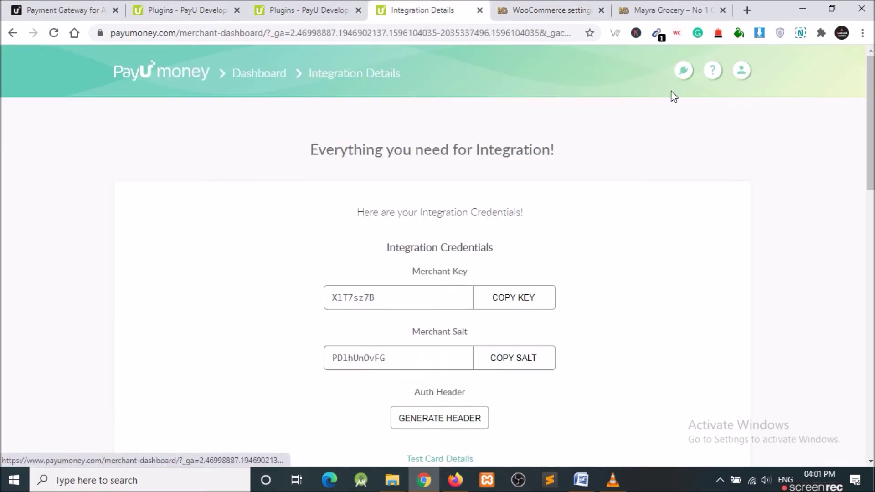
scroll(488, 187, down, 3)
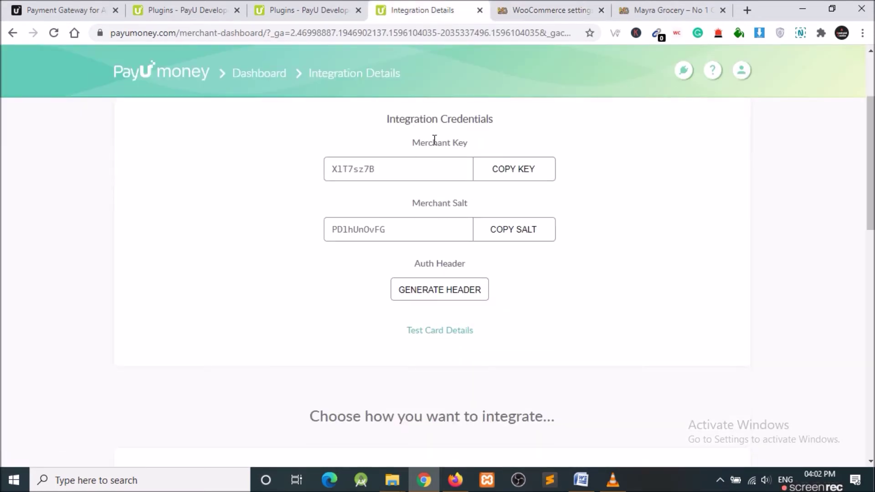
drag(406, 149, 487, 149)
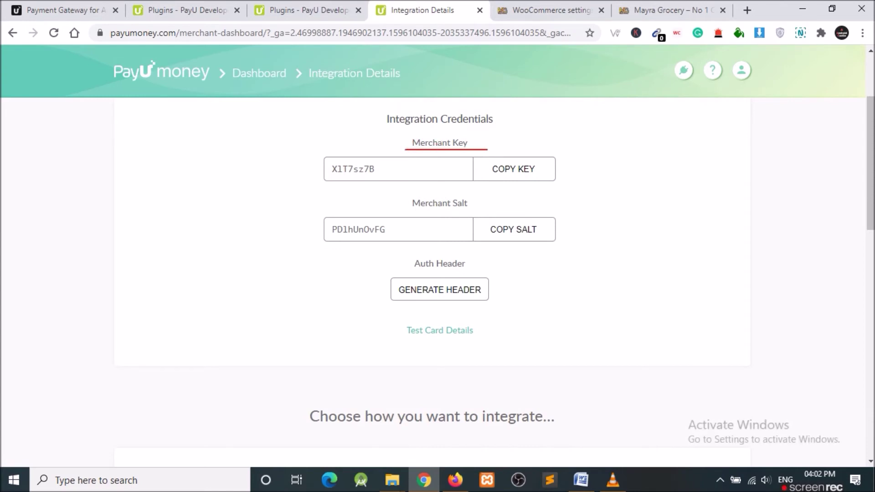
drag(597, 121, 522, 135)
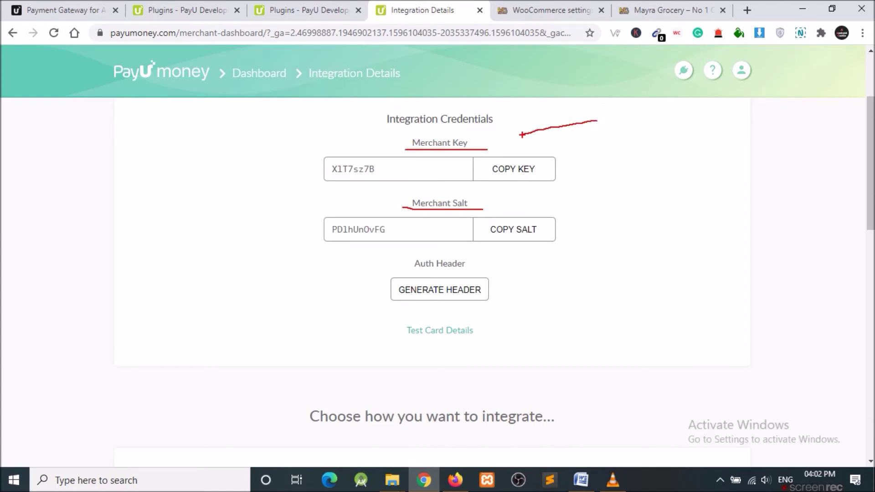
drag(616, 176, 561, 220)
click(566, 193)
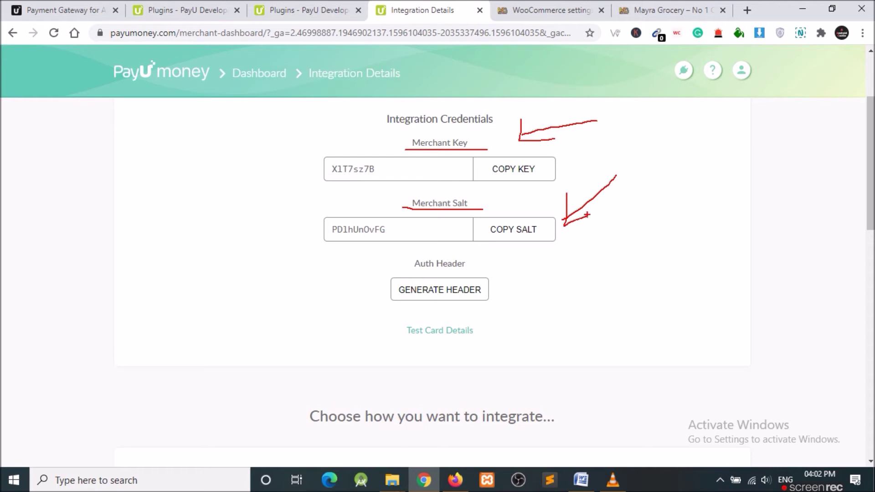
- Copy the merchant key from the PayUmoney dashboard into the PayUmoney Key field of the WooCommerce settings
click(505, 171)
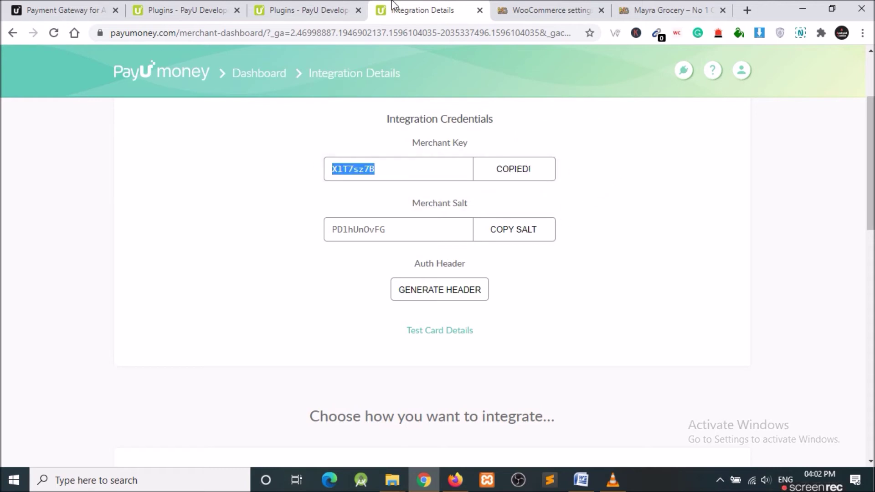
click(547, 10)
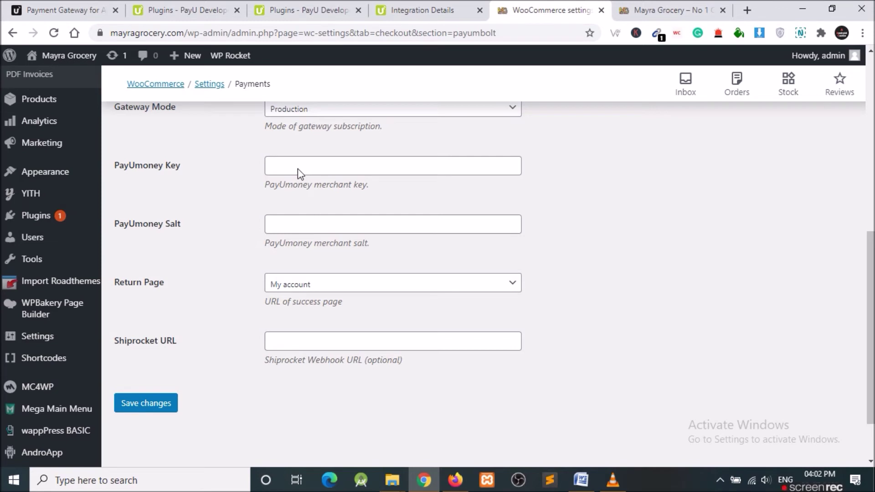
click(281, 163)
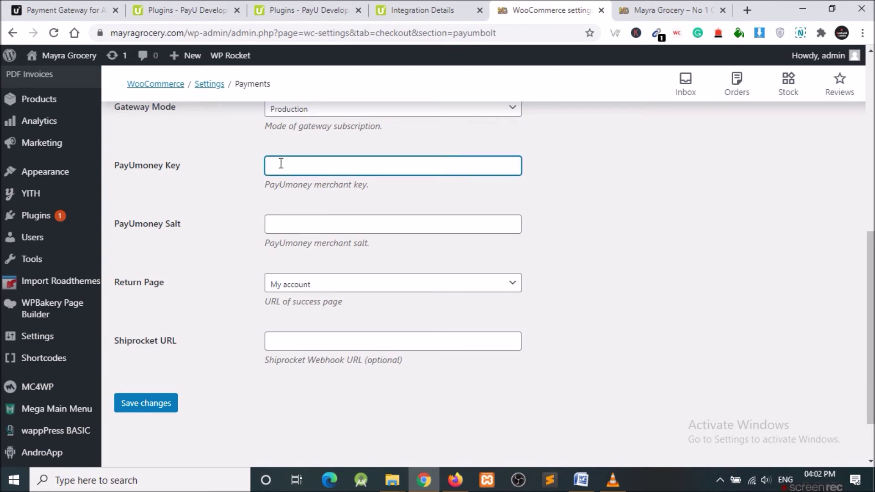
key(ctrl+v)
- Copy the merchant salt from the PayUmoney dashboard into the PayUmoney Salt field of the WooCommerce settings
click(465, 13)
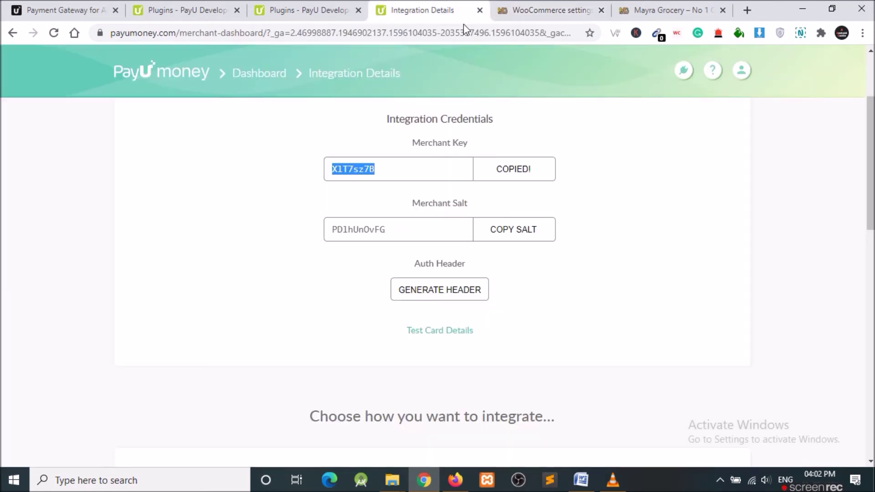
click(519, 235)
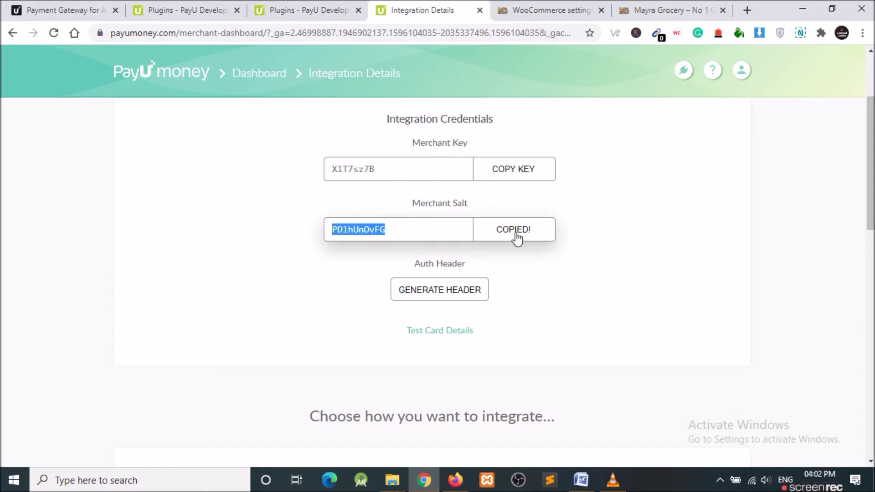
click(511, 7)
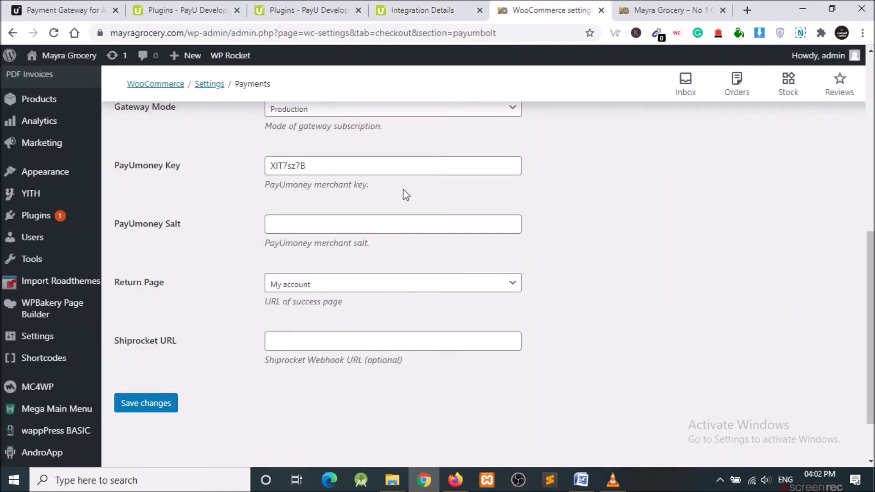
click(313, 227)
key(ctrl+v)
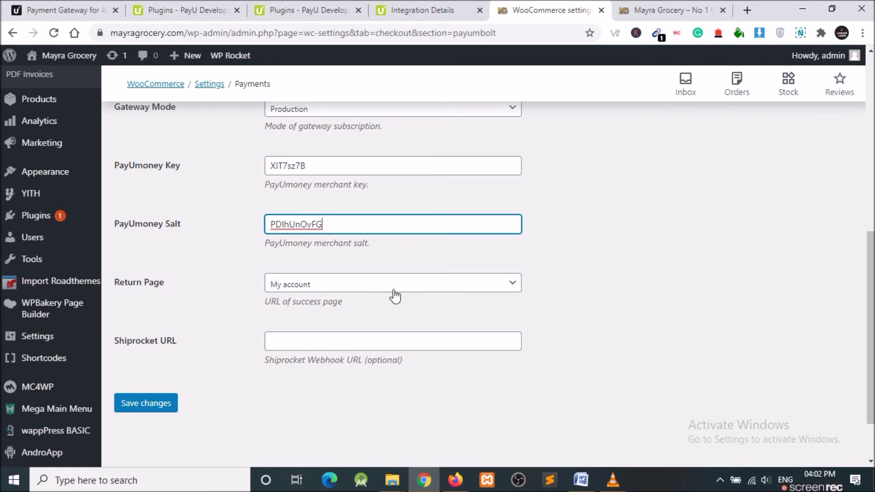
- Review the return page choices, keep My account selected, and save the PayUmoney settings
click(465, 286)
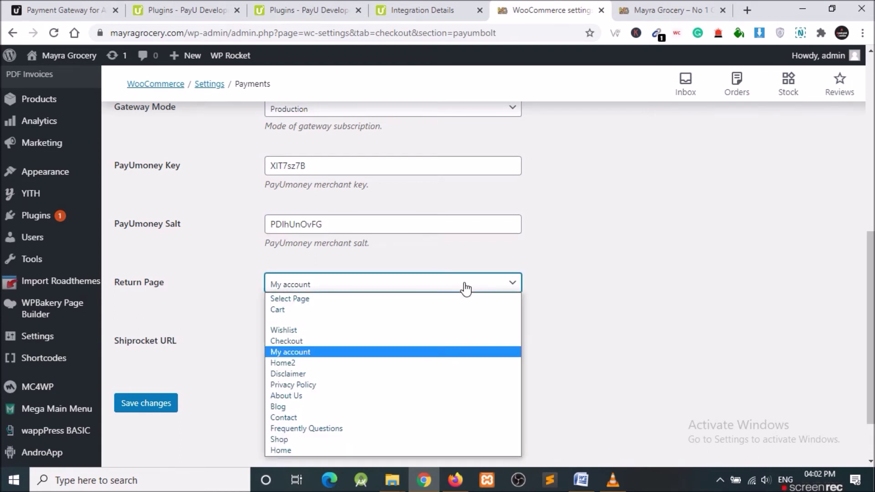
click(464, 287)
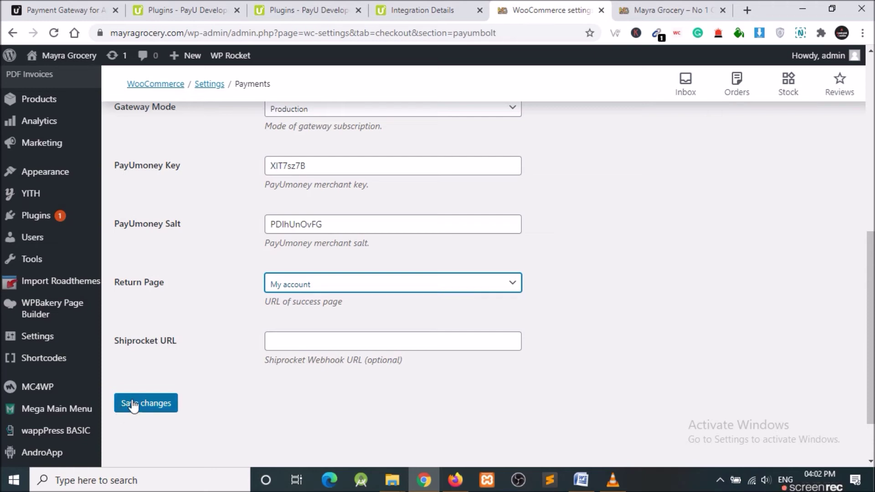
click(146, 411)
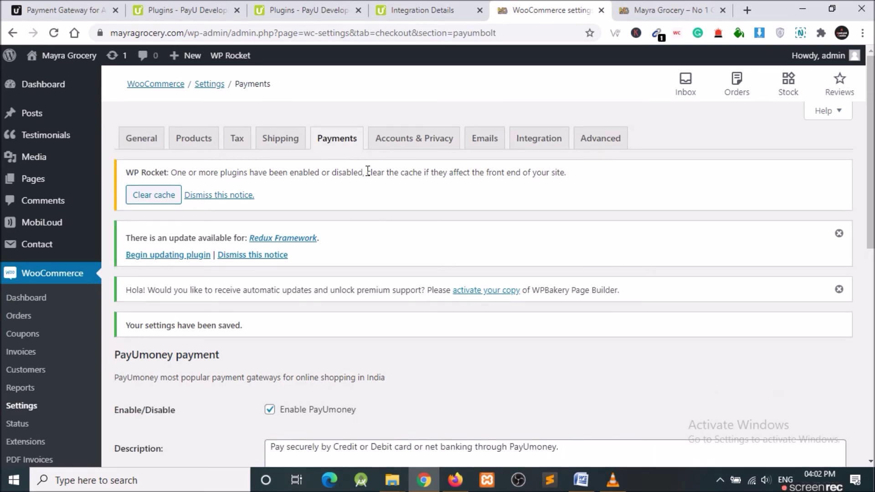
- Check the gateway mode options, keep Production selected, and save the PayUmoney settings again
scroll(330, 343, down, 4)
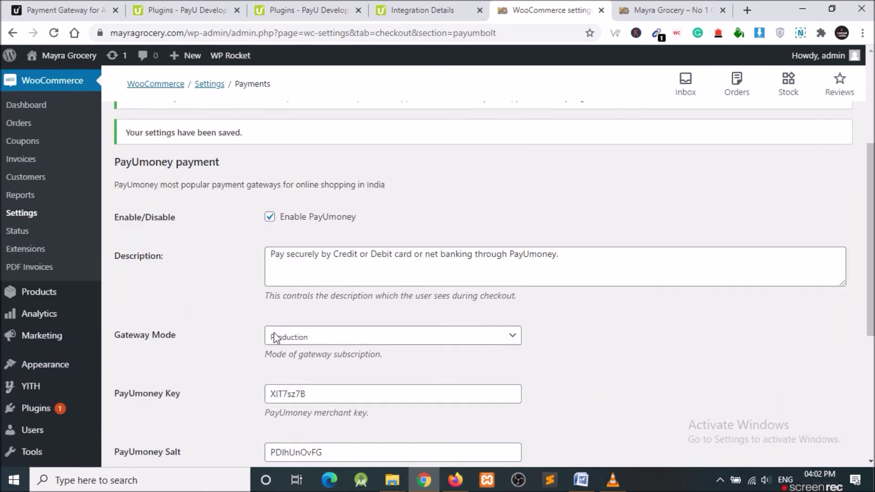
scroll(280, 336, down, 1)
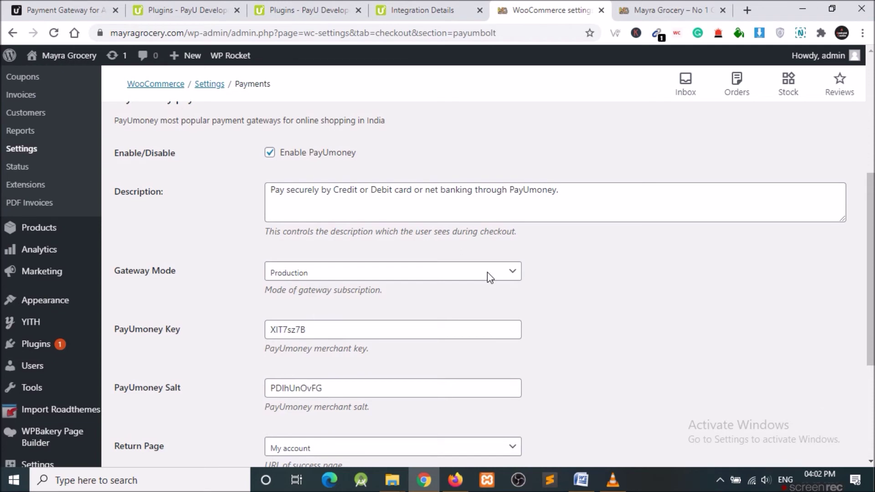
click(510, 274)
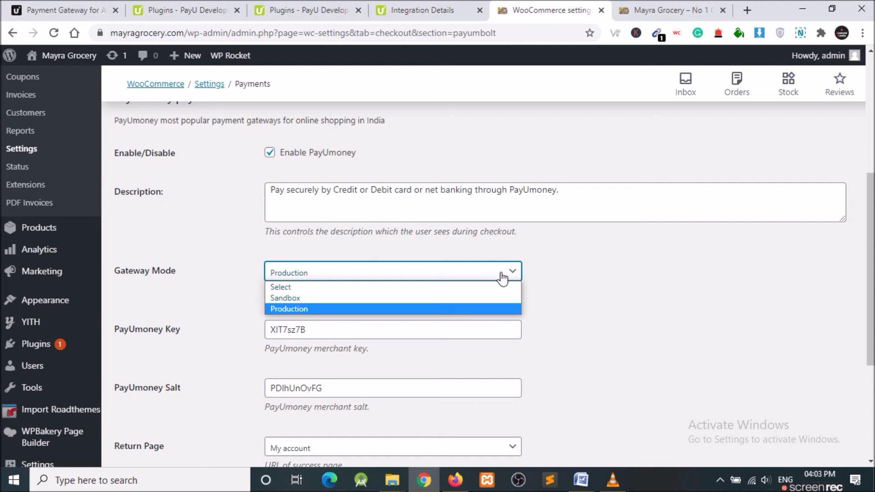
click(502, 278)
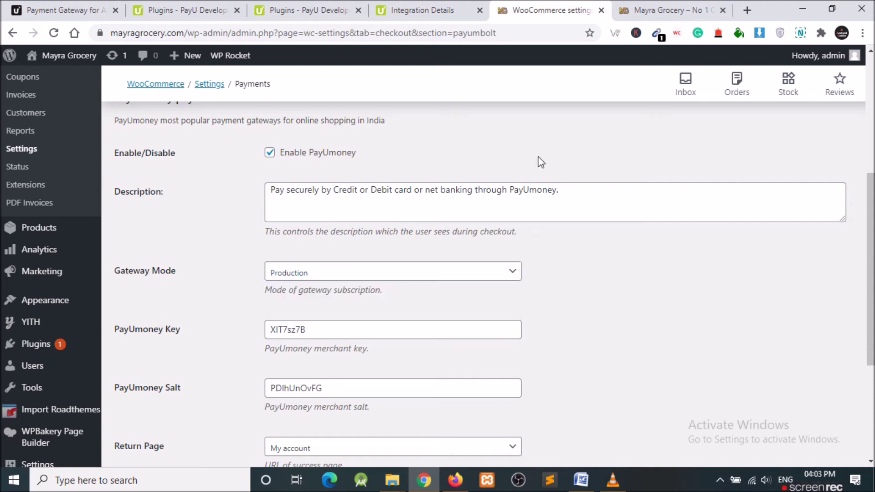
scroll(565, 315, down, 4)
key(Return)
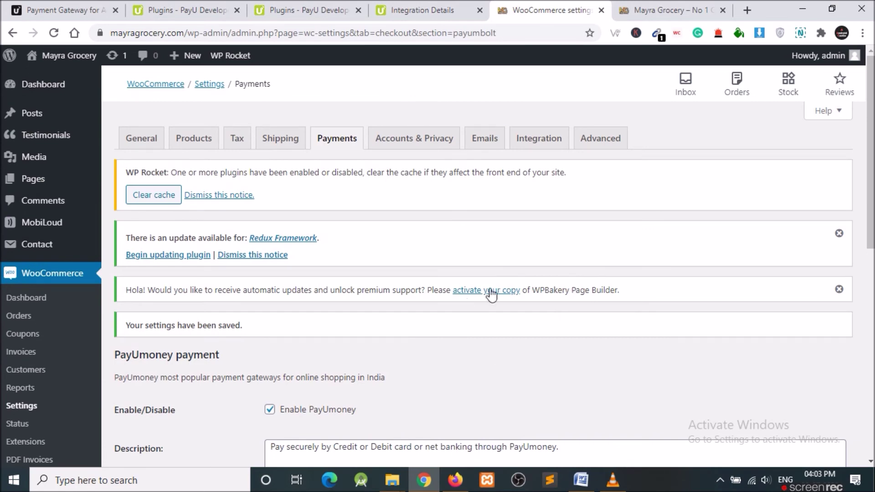
- Open the AashrivadAtta 5 product from the Mayra Grocery storefront and add one unit to the cart
scroll(455, 319, down, 3)
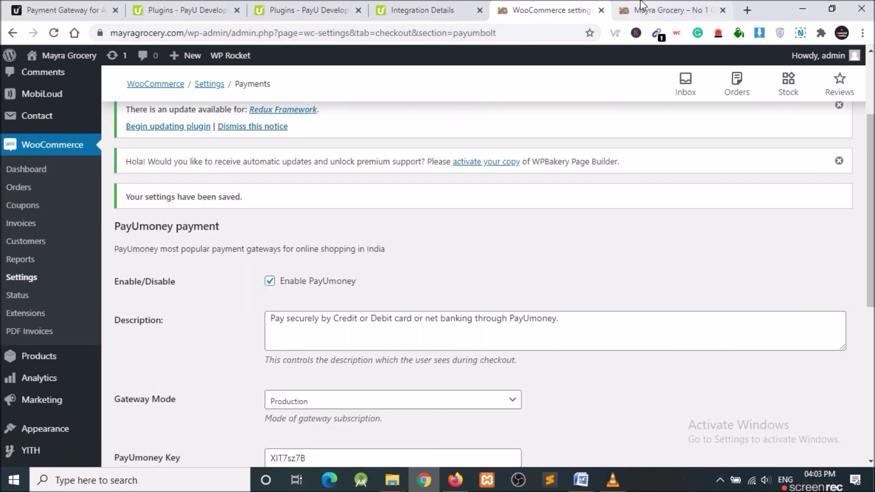
click(641, 4)
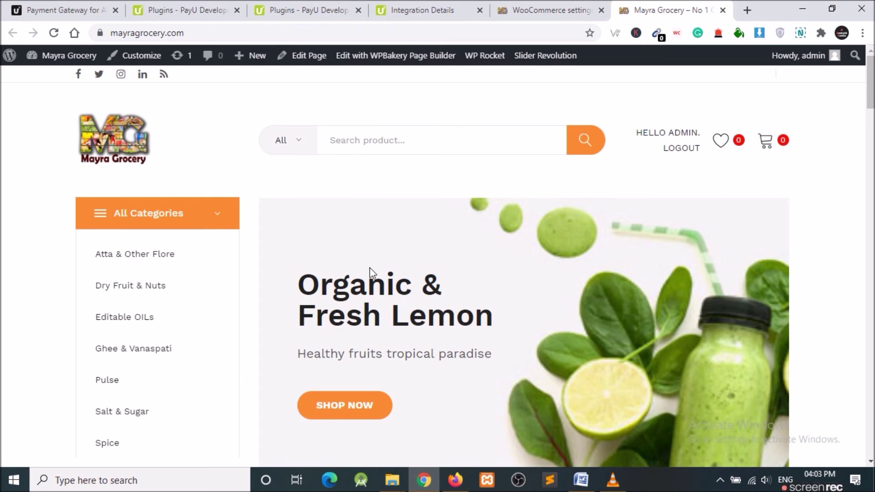
scroll(370, 267, down, 10)
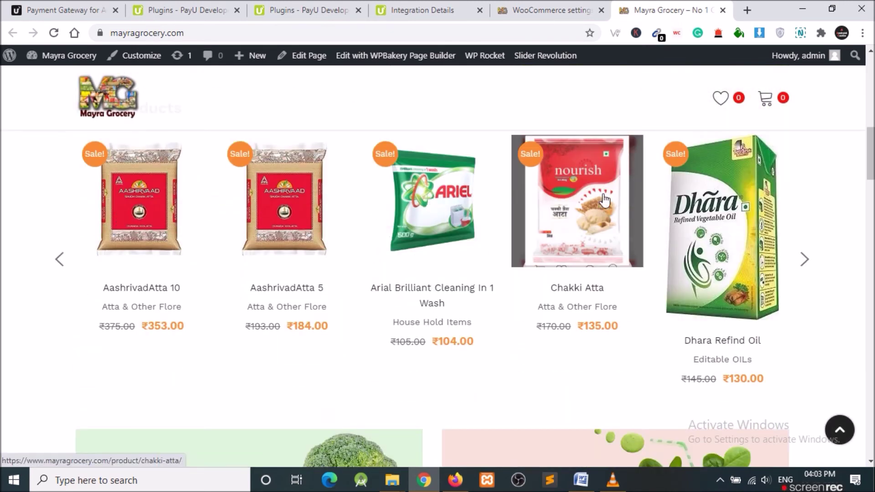
click(280, 191)
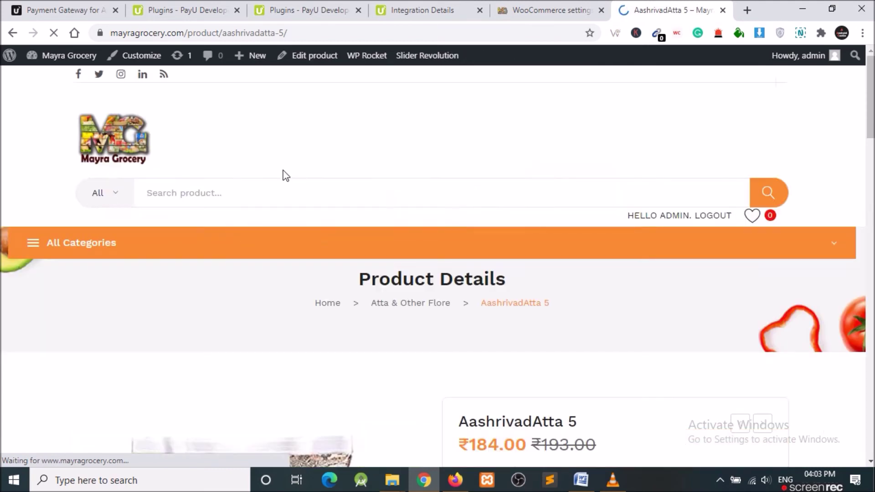
scroll(428, 234, down, 5)
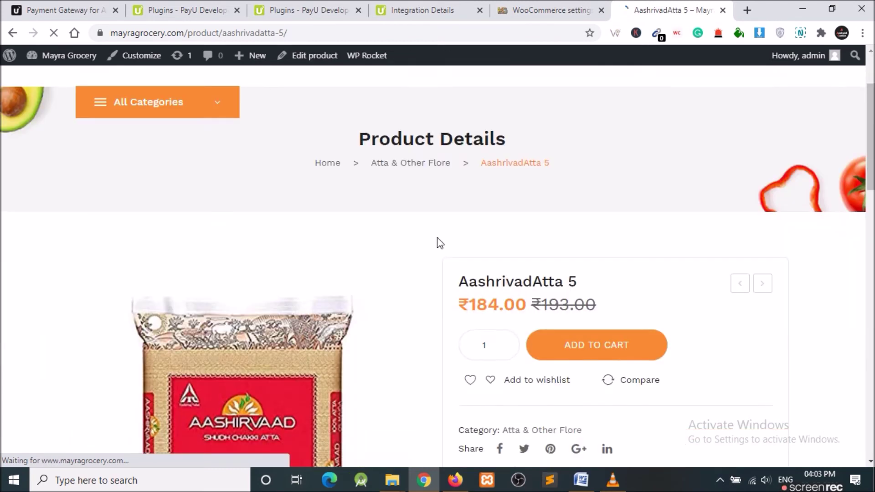
click(617, 201)
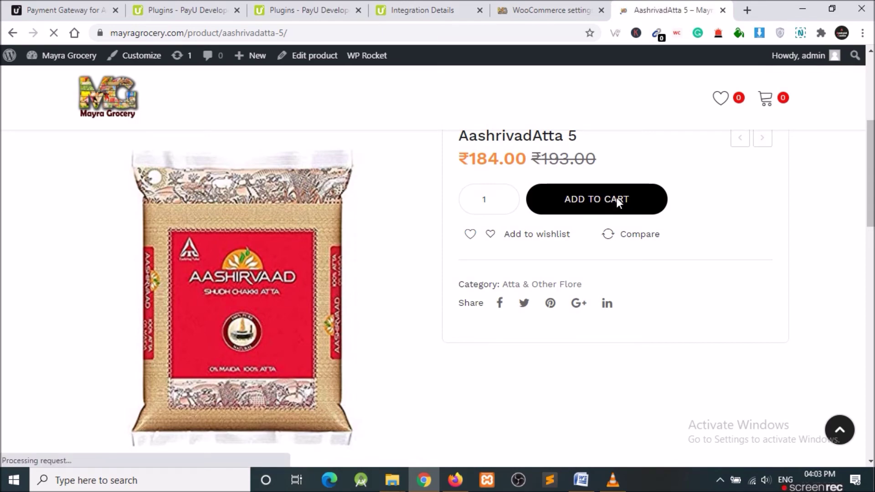
- Open the shopping cart, review the item and cart totals, and proceed to checkout
scroll(616, 198, down, 4)
scroll(617, 201, up, 6)
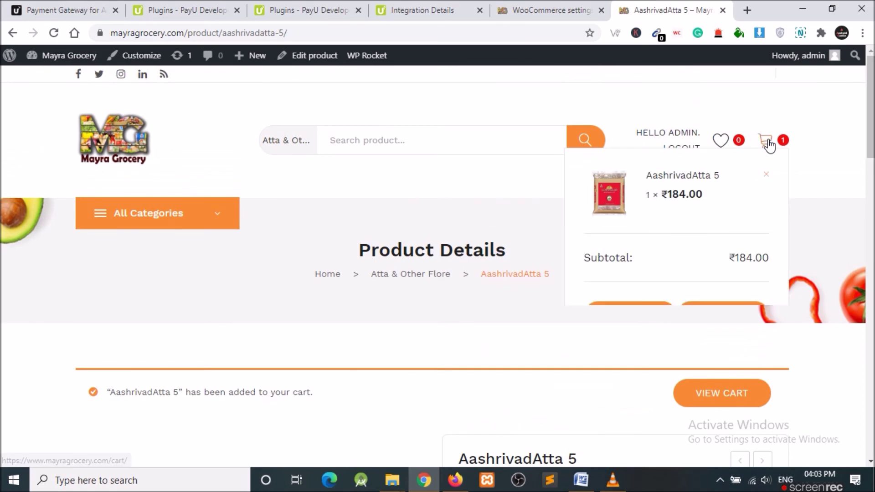
click(768, 143)
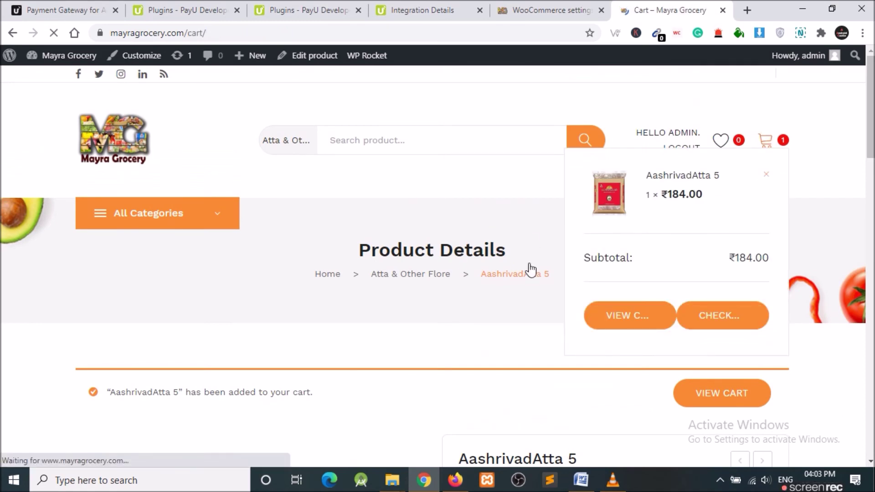
scroll(463, 291, down, 5)
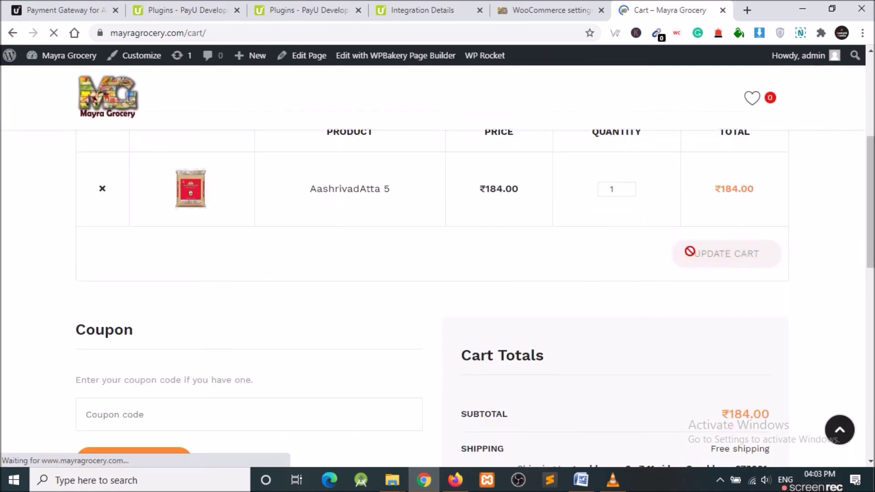
scroll(539, 327, down, 5)
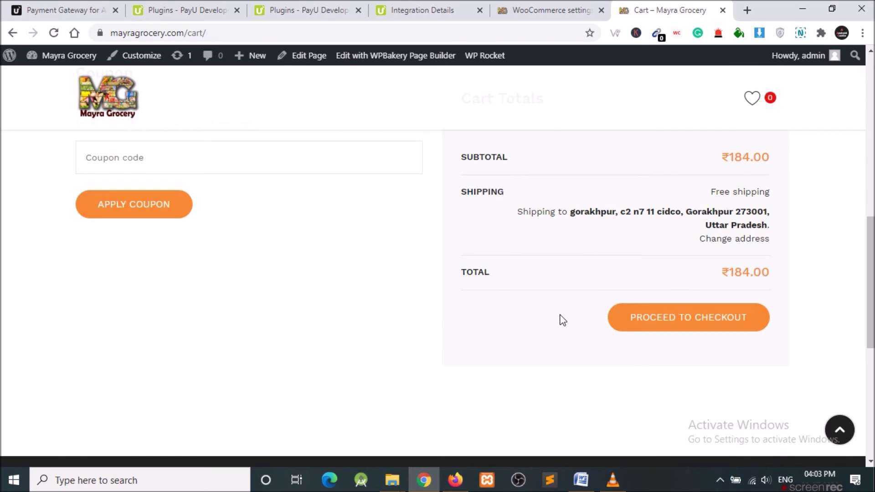
click(662, 324)
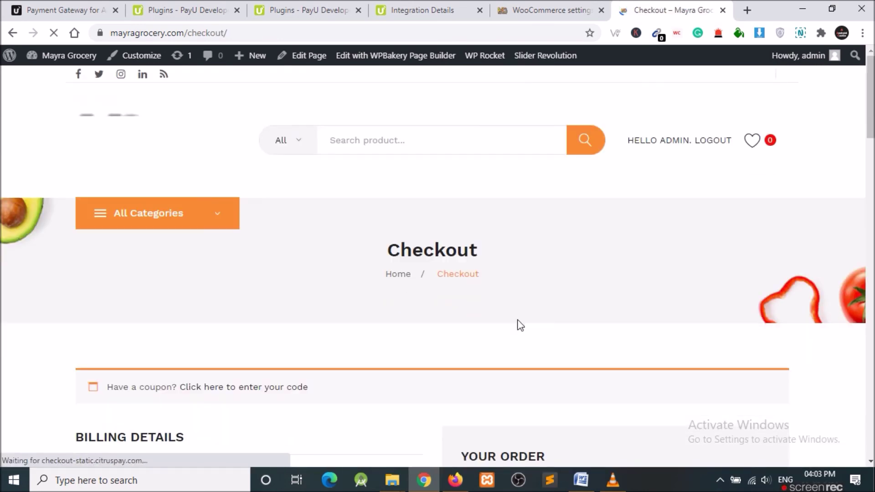
- Choose PayUmoney as the payment method, check the prefilled billing details, and place the order
scroll(519, 323, down, 8)
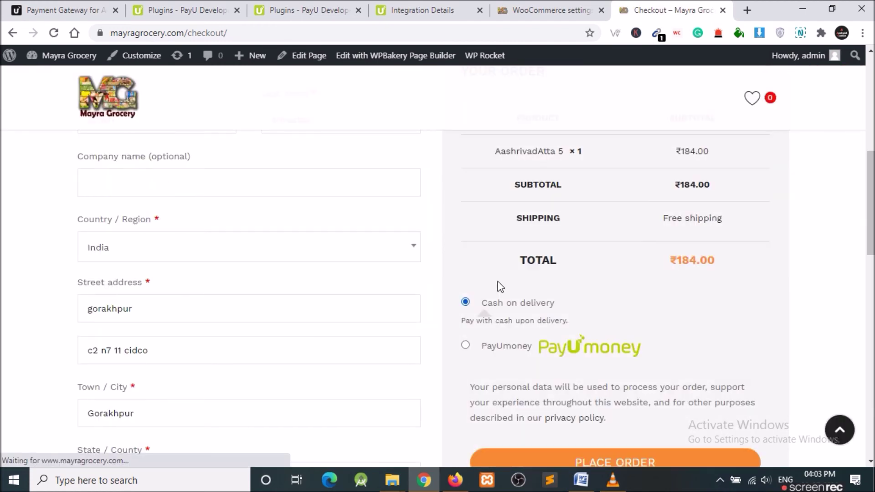
scroll(549, 271, down, 3)
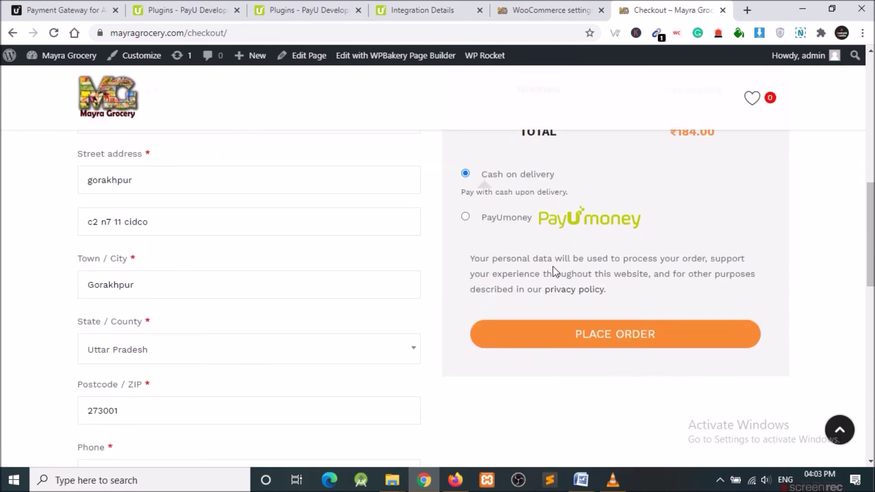
click(466, 217)
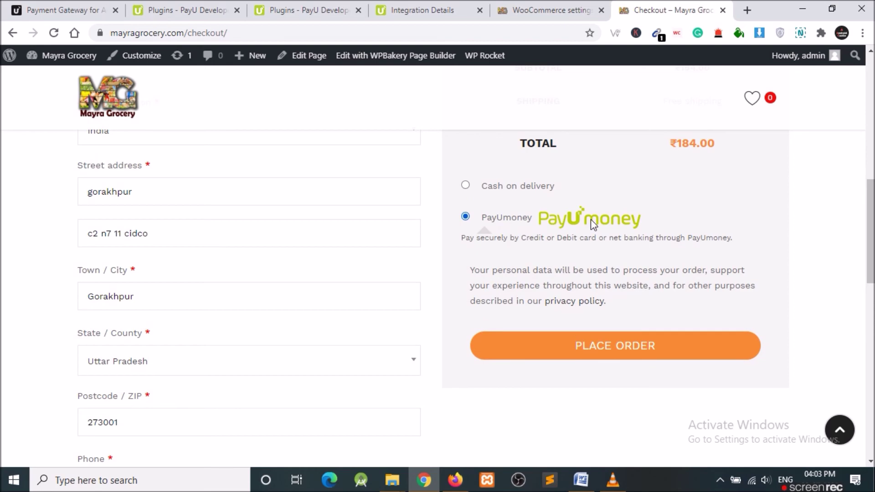
scroll(291, 265, up, 4)
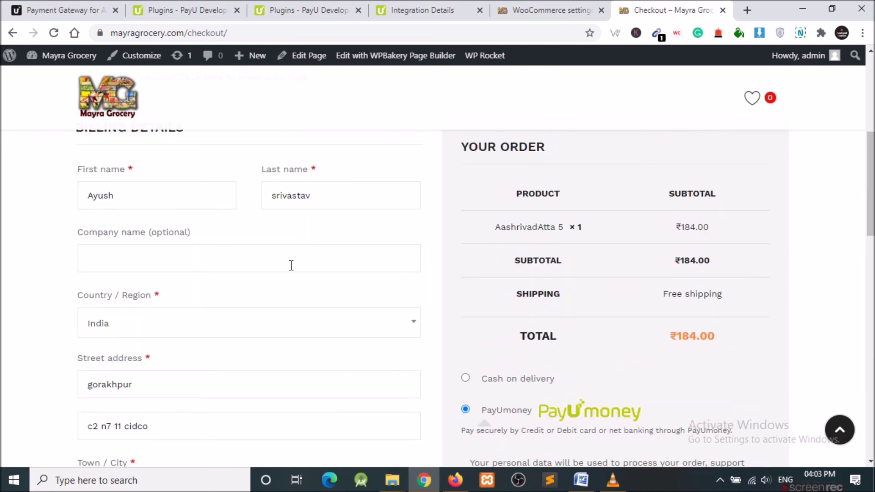
scroll(279, 309, down, 10)
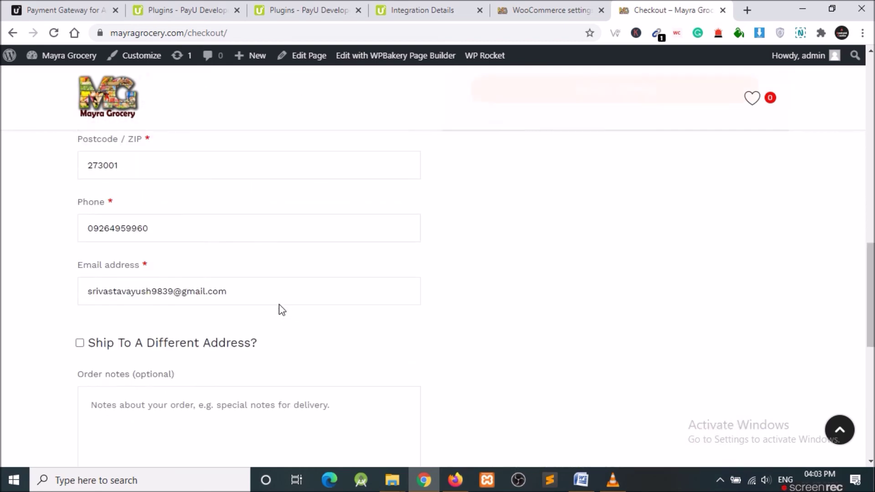
scroll(593, 356, up, 4)
click(589, 352)
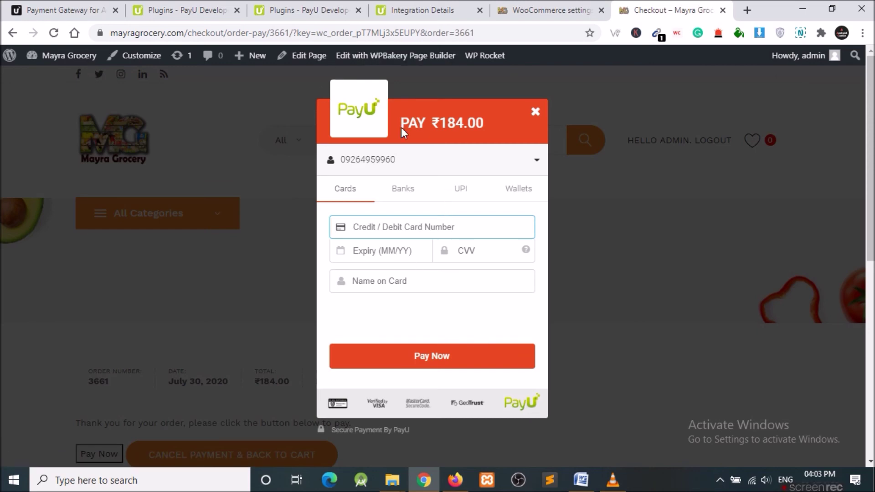
- Review the Cards, Banks, UPI and Wallets options in the PayU payment window without making a payment
drag(623, 103, 500, 171)
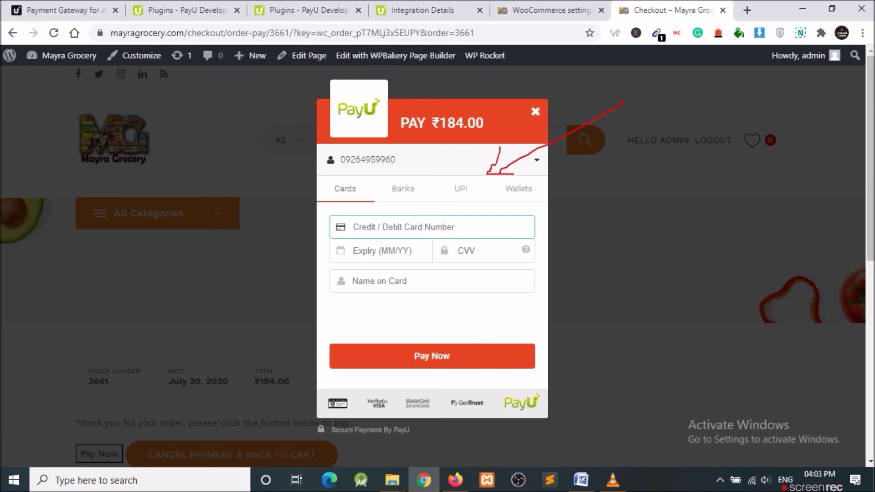
click(535, 111)
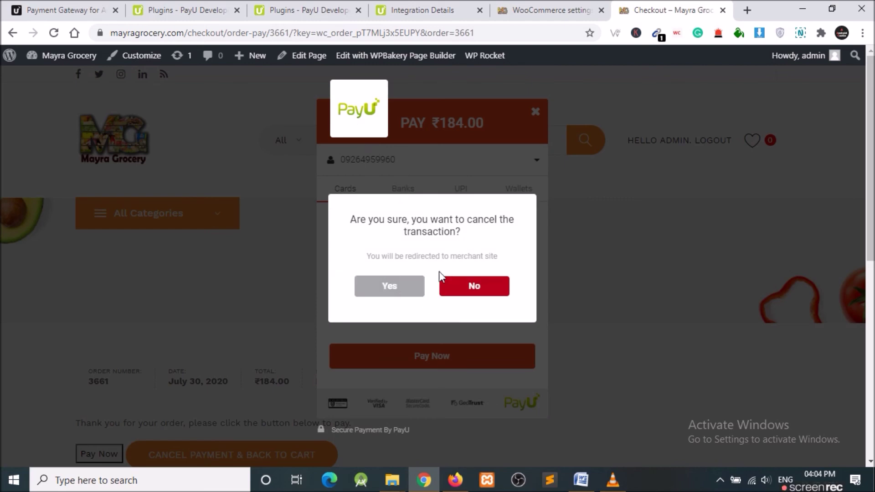
click(453, 288)
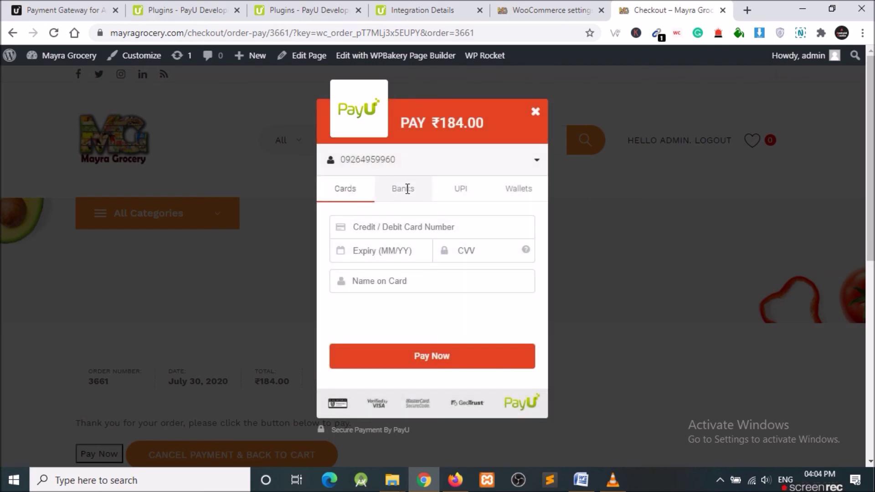
click(407, 188)
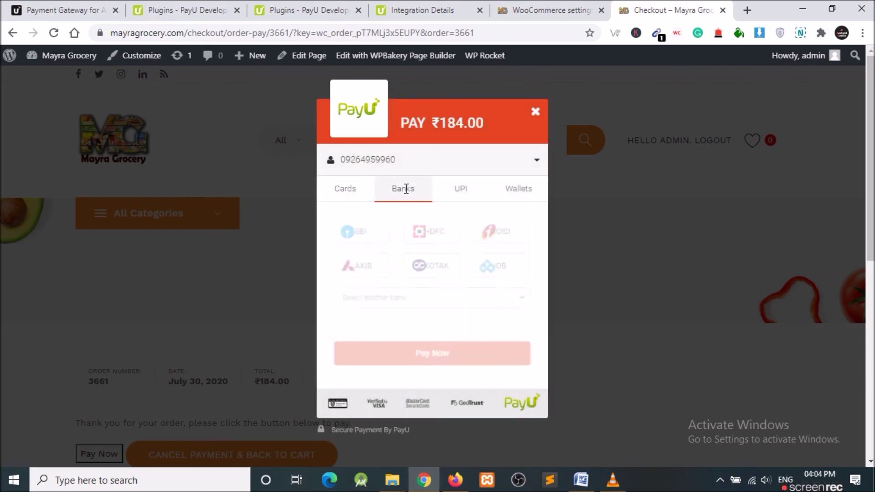
click(462, 195)
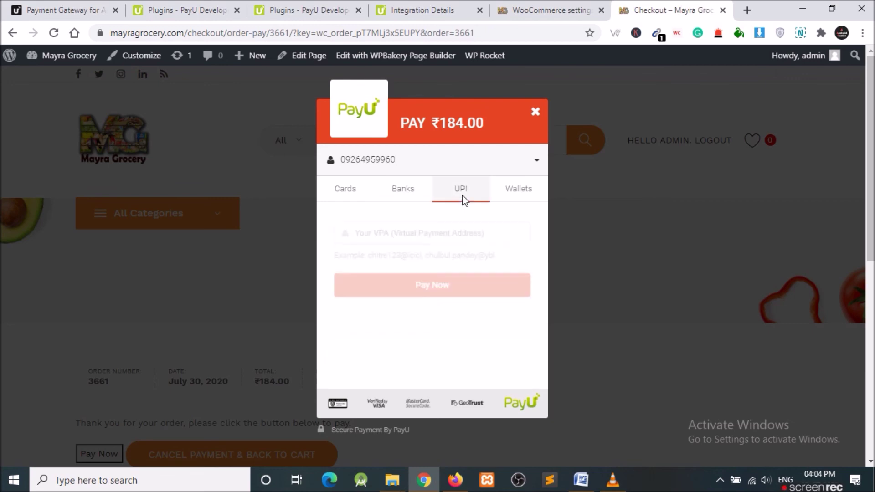
click(503, 187)
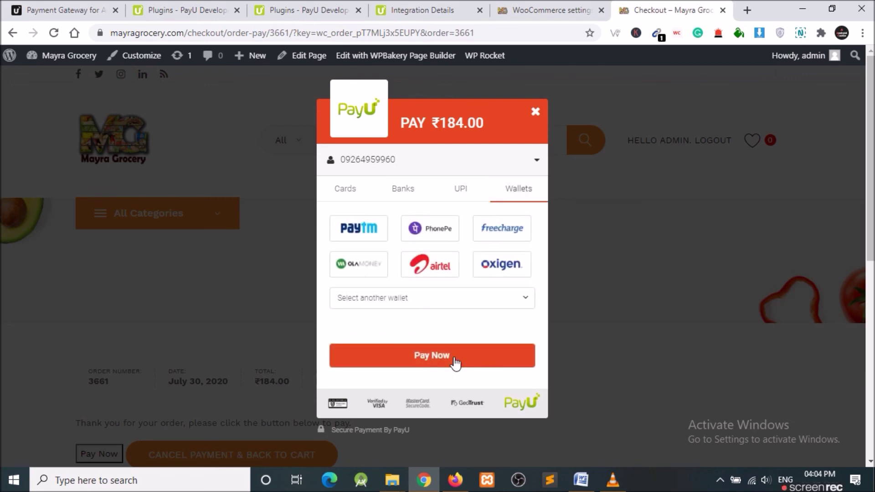
click(350, 190)
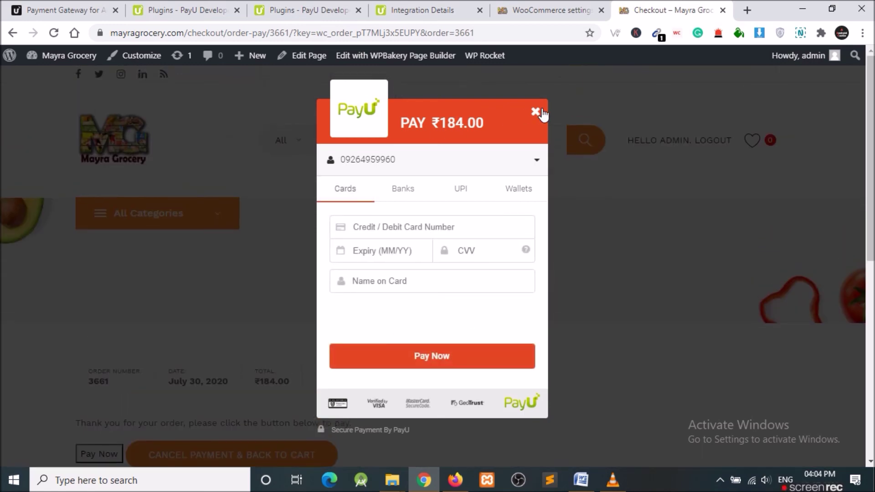
click(535, 112)
- Look over the PayU home page and switch to Firefox to browse the Online Stuff YouTube channel's videos
click(88, 9)
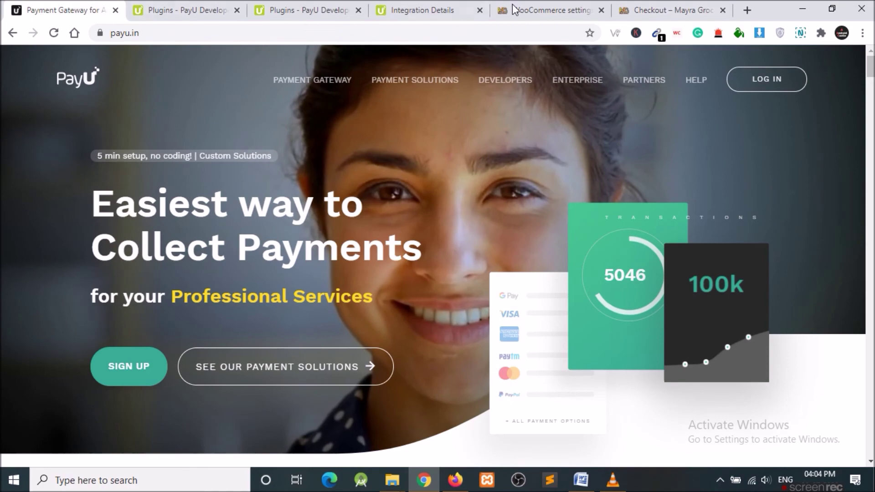
scroll(455, 352, down, 3)
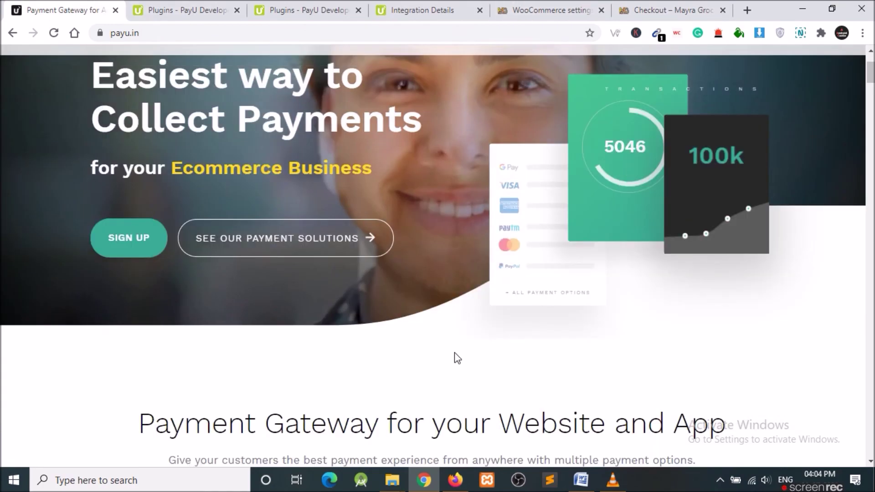
scroll(454, 358, down, 7)
scroll(455, 357, up, 10)
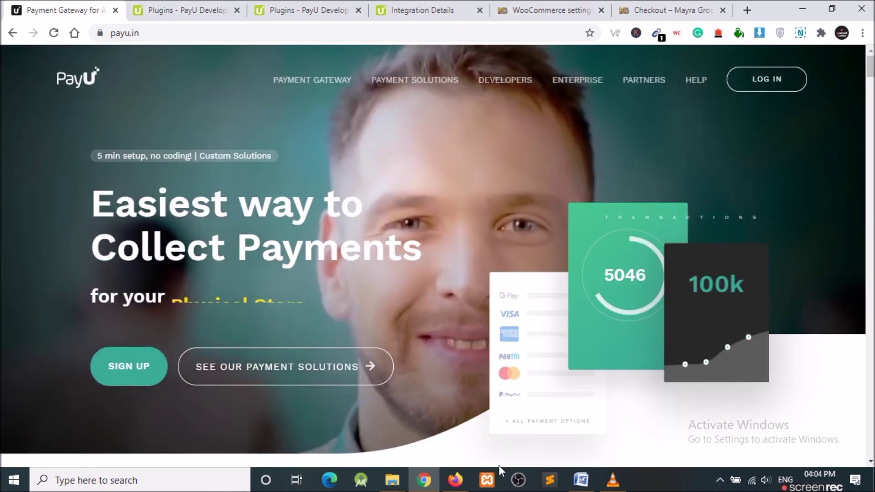
click(454, 480)
scroll(344, 365, up, 4)
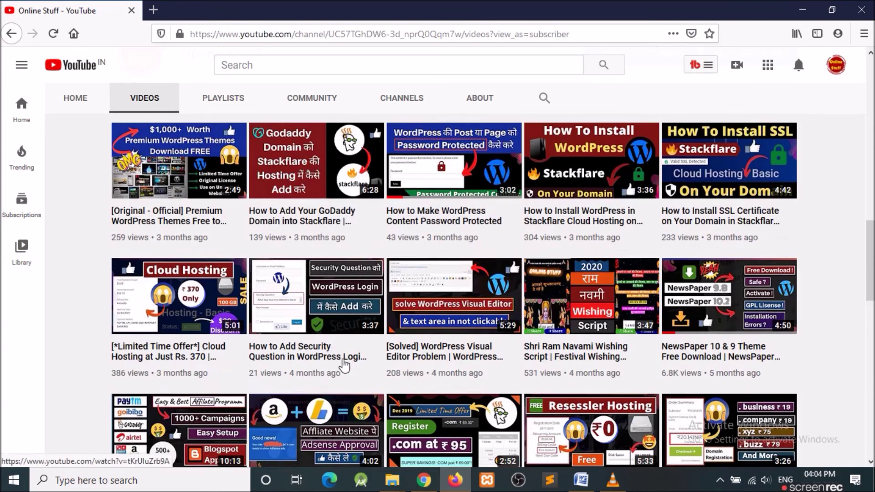